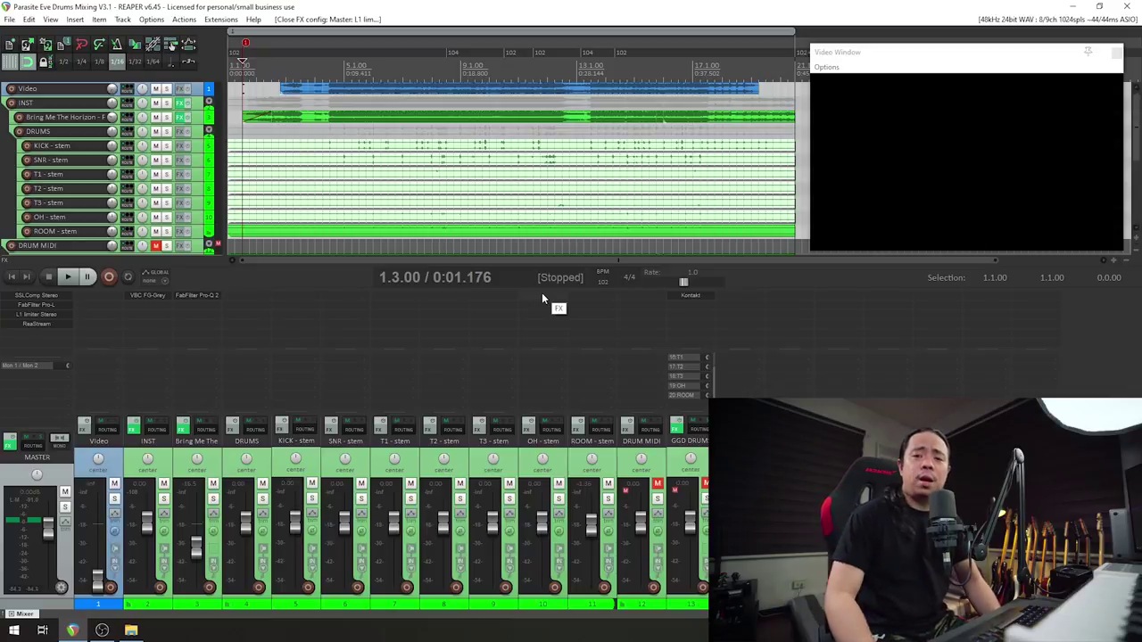
# - Open the GGD DRUMS MIDI item in the MIDI editor and examine the programmed drum notes from bar 15 back to bar 4
pyautogui.scroll(-3, 1138, 142)
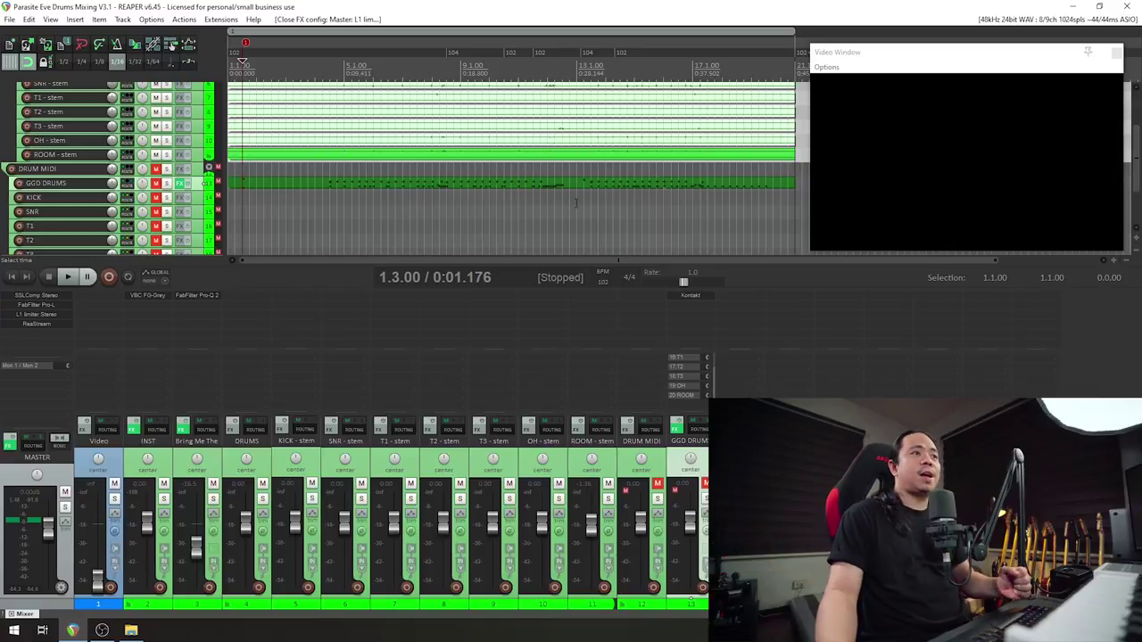
pyautogui.doubleClick(522, 186)
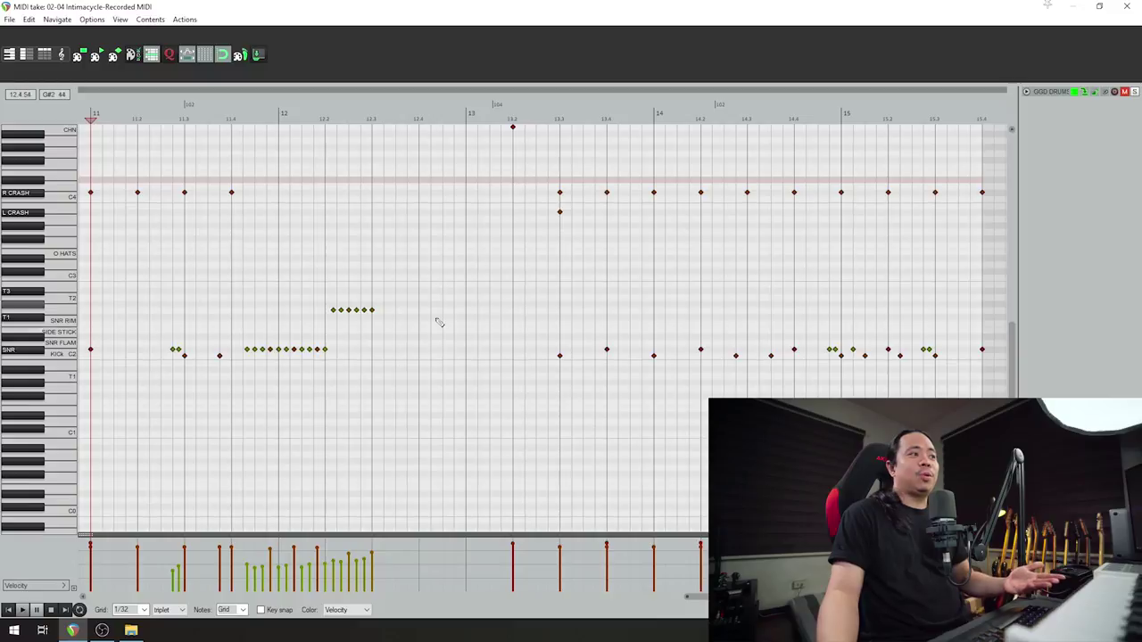
pyautogui.scroll(-3, 431, 336)
pyautogui.scroll(5, 334, 347)
pyautogui.scroll(2, 334, 348)
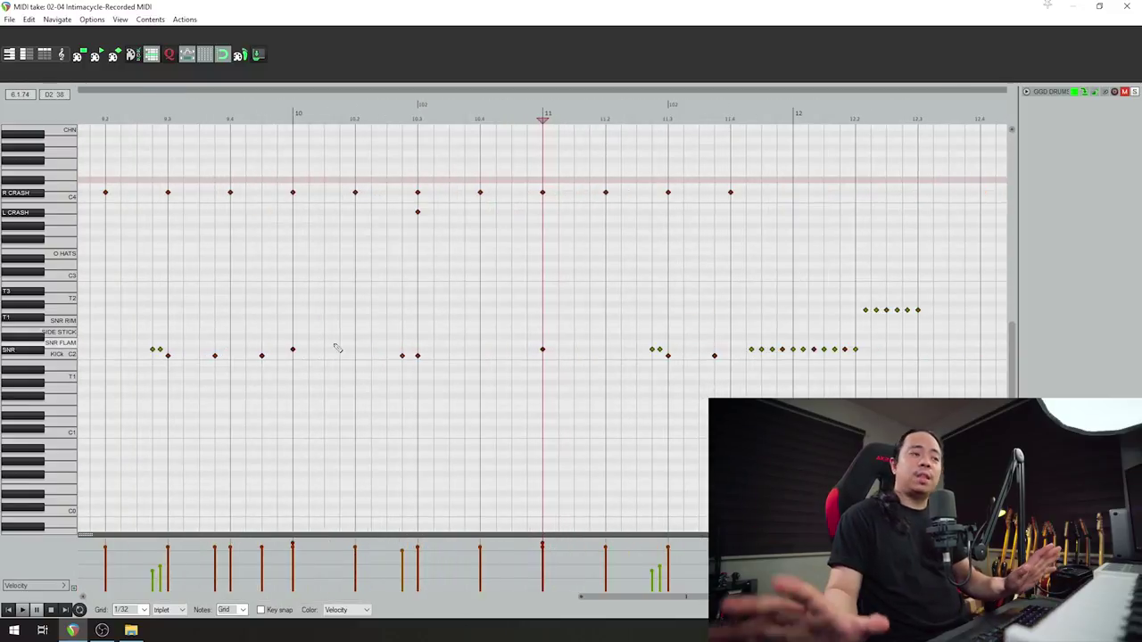
pyautogui.scroll(-1, 334, 344)
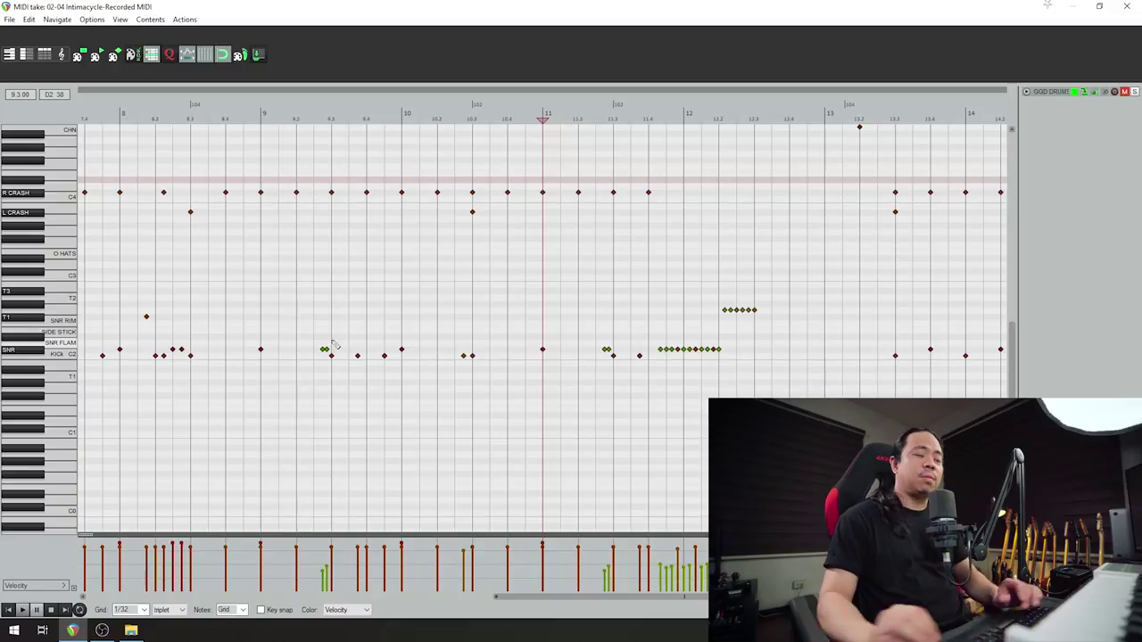
pyautogui.moveTo(601, 602); pyautogui.dragTo(325, 607)
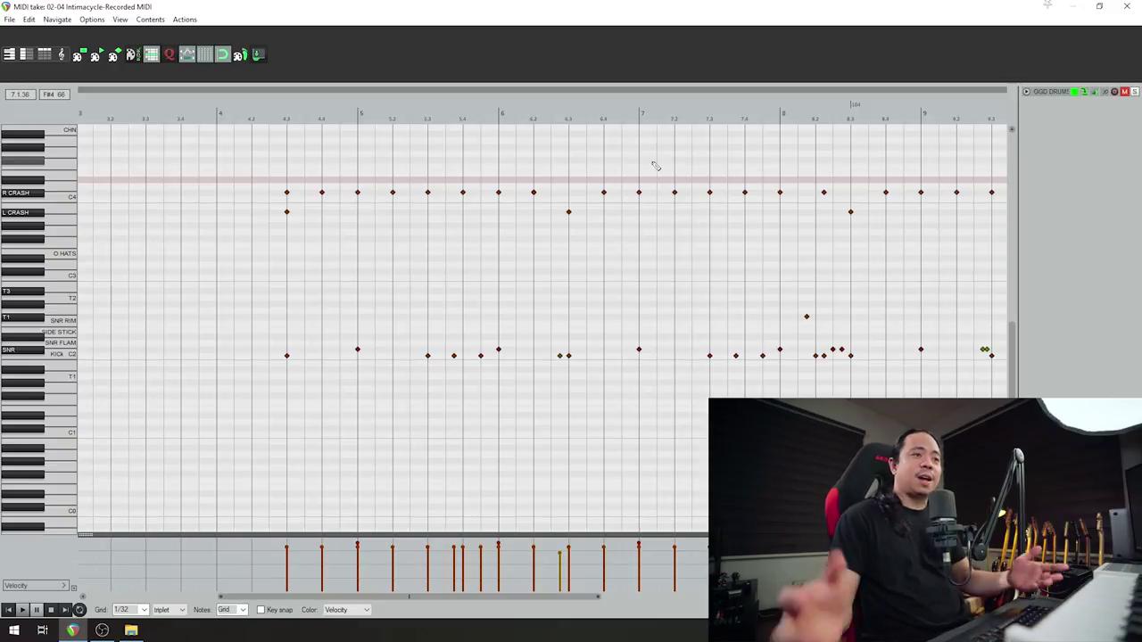
pyautogui.moveTo(522, 596); pyautogui.dragTo(562, 595)
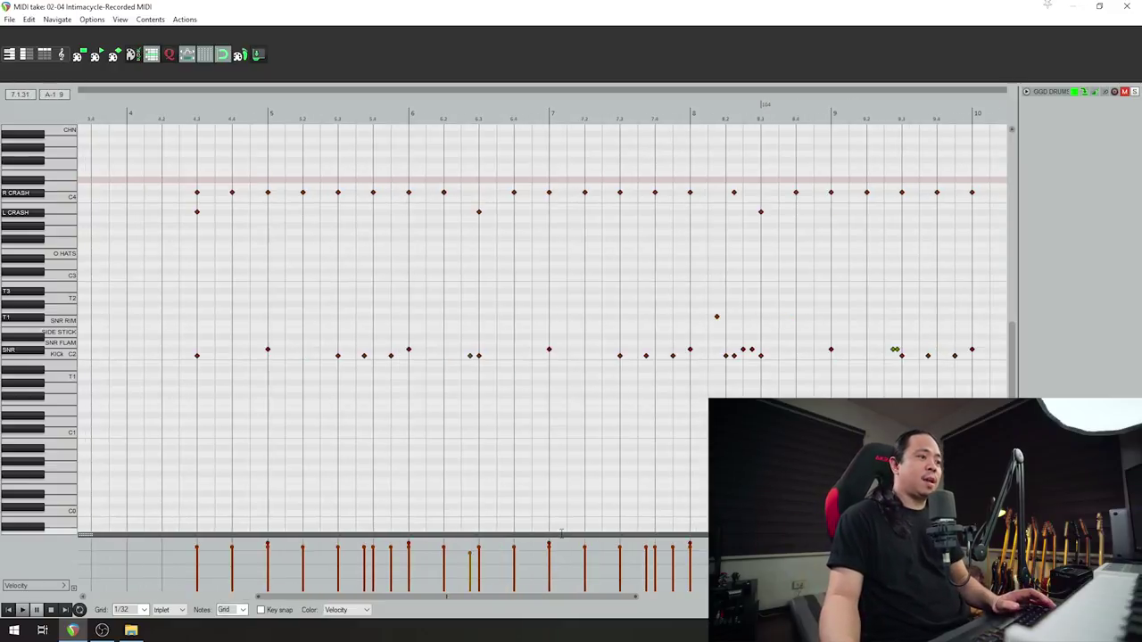
# - Enlarge the velocity lane, review the note velocities along the take, and close the MIDI editor
pyautogui.moveTo(89, 536); pyautogui.dragTo(96, 467)
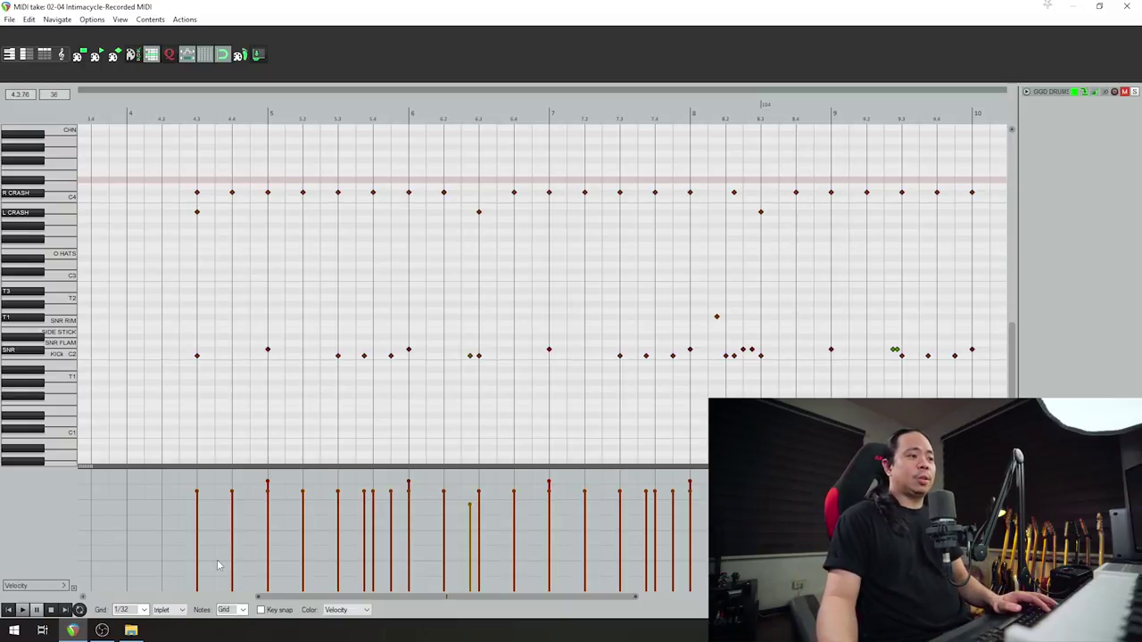
pyautogui.moveTo(486, 596); pyautogui.dragTo(848, 594)
pyautogui.press('Escape')
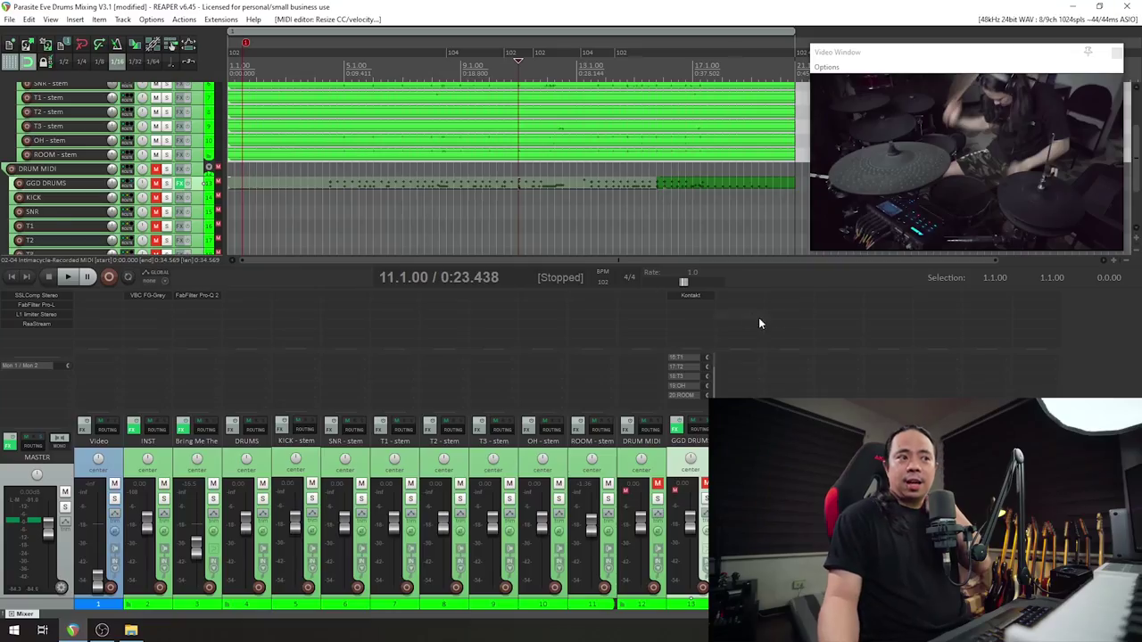
# - Open Kontakt on the GGD DRUMS track, view the full One Kit Wonder - Modern Fusion kit, and close the plugin window
pyautogui.hotkey('shift', 'f')
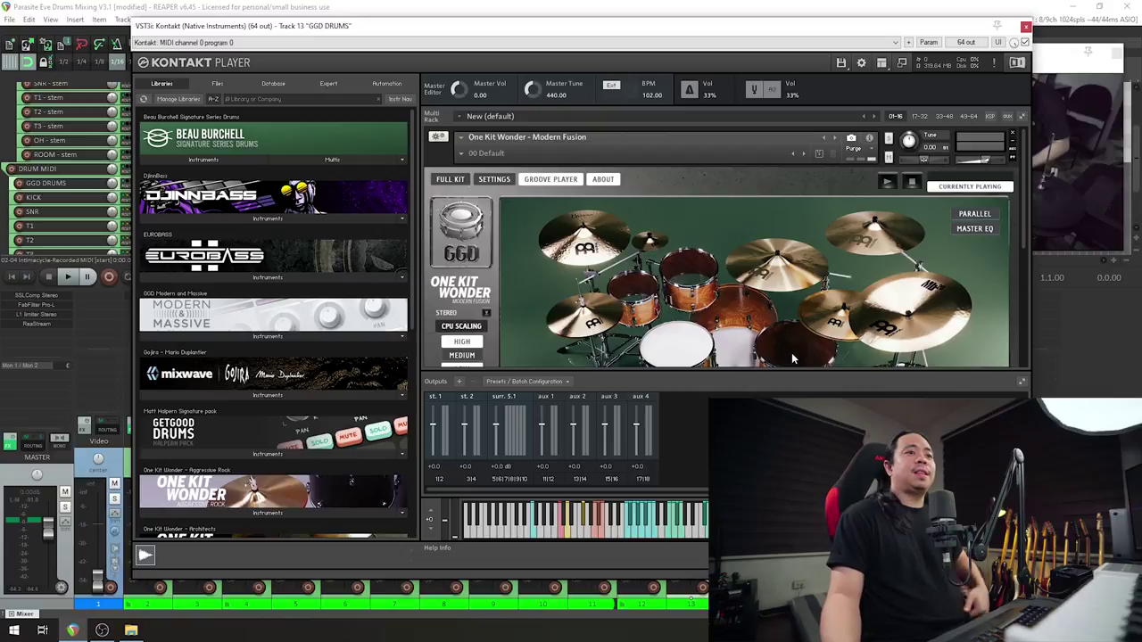
pyautogui.click(902, 63)
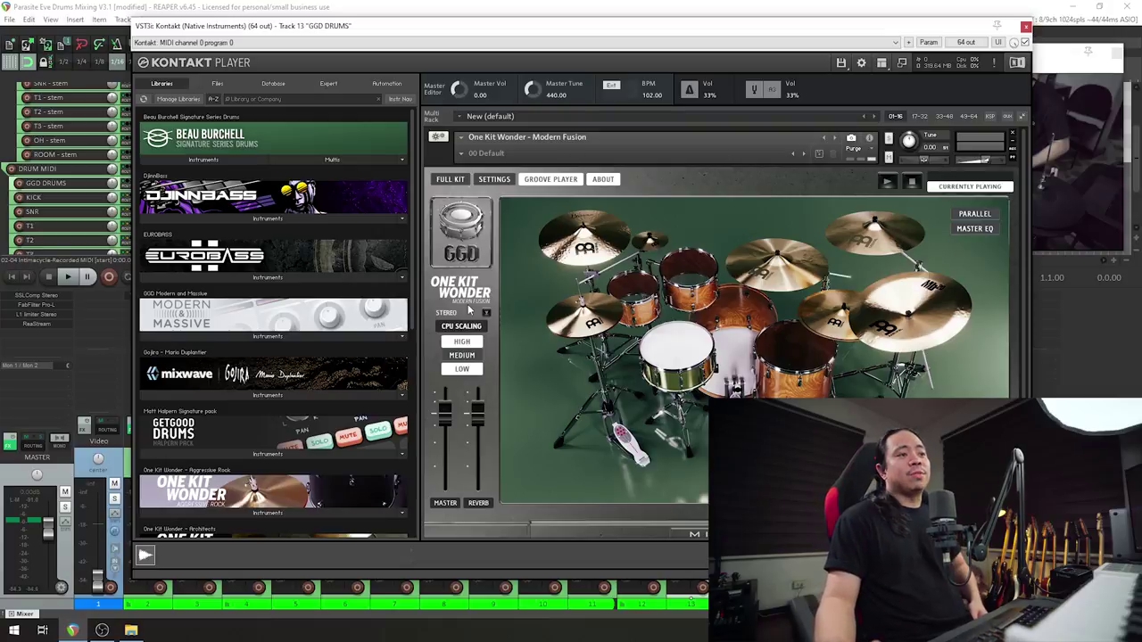
pyautogui.press('Escape')
# - Play the soloed GGD DRUMS track with the video window slightly enlarged, stop playback, and clear the track's solo
pyautogui.press('space')
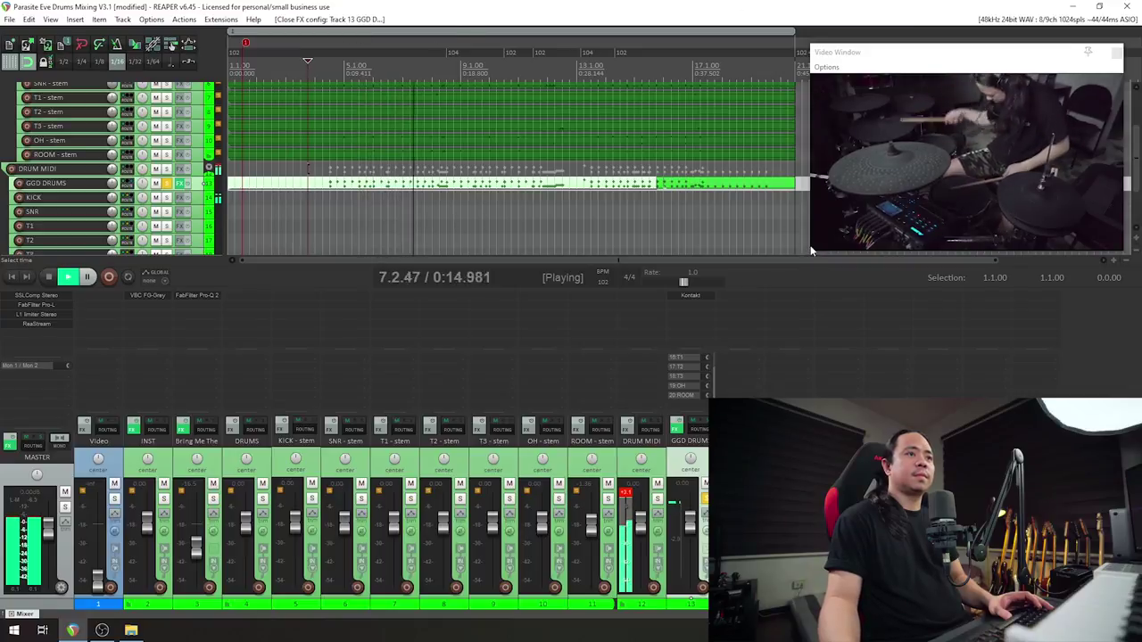
pyautogui.moveTo(811, 254); pyautogui.dragTo(796, 264)
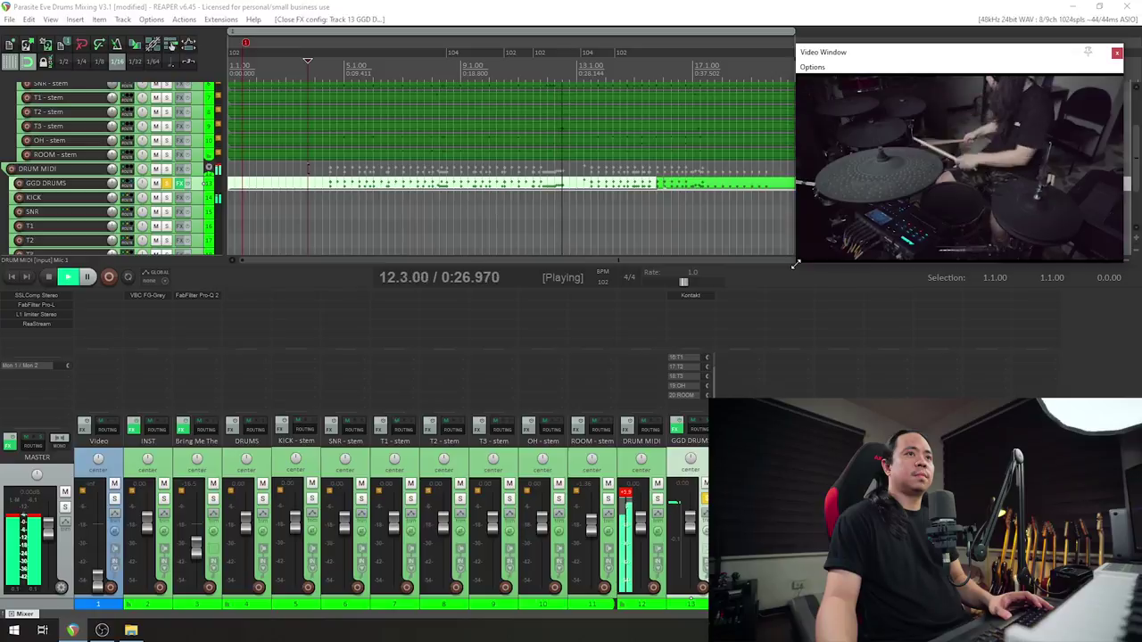
pyautogui.press('space')
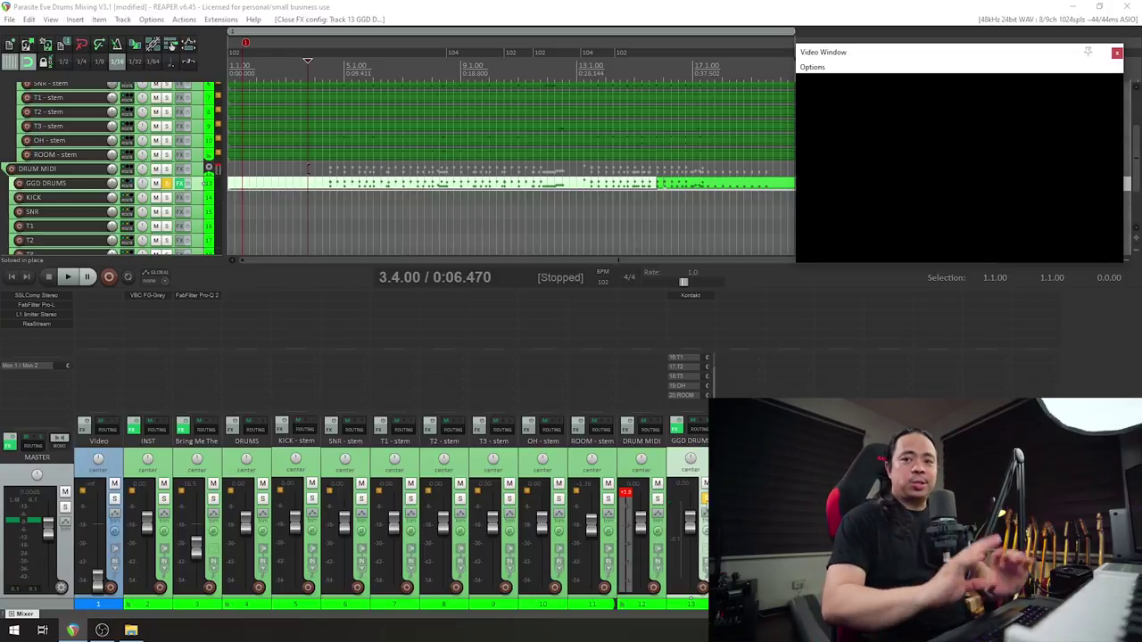
pyautogui.click(705, 497)
# - Look up the render/freeze options for the tracks from KICK to ROOM and dismiss them without rendering
pyautogui.press('Down')
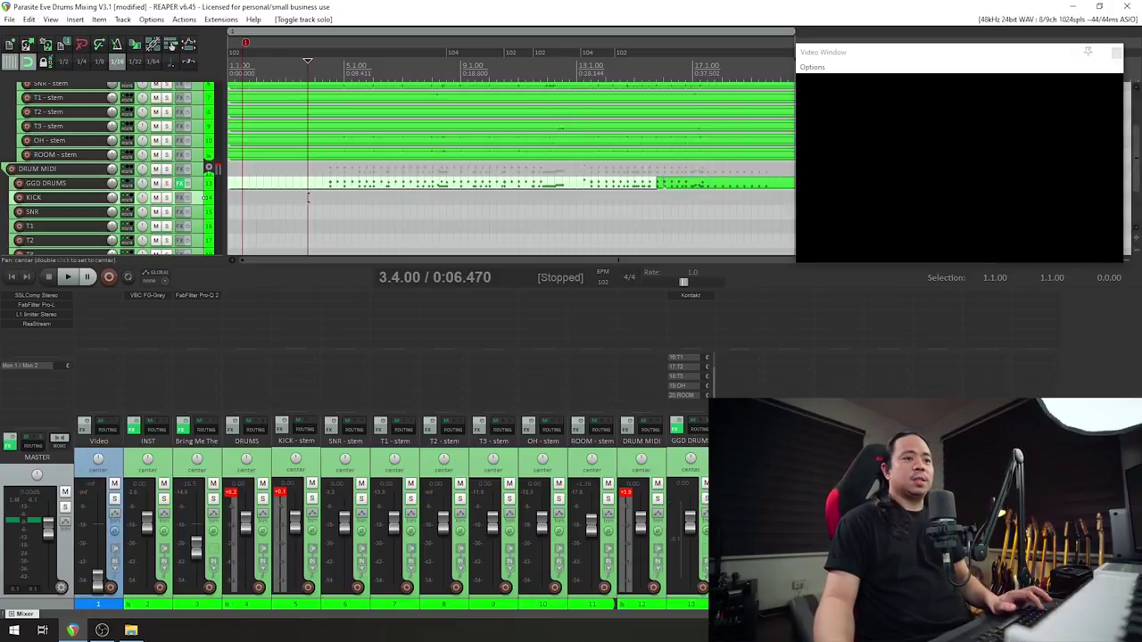
pyautogui.scroll(-1, 112, 170)
pyautogui.press('Menu')
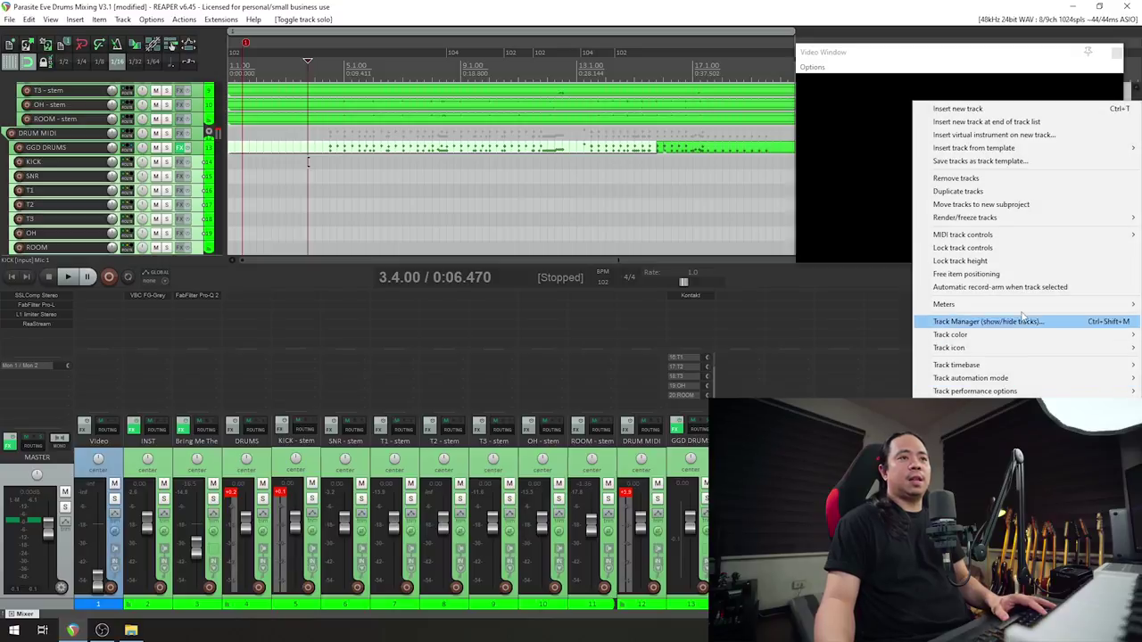
pyautogui.press('Escape')
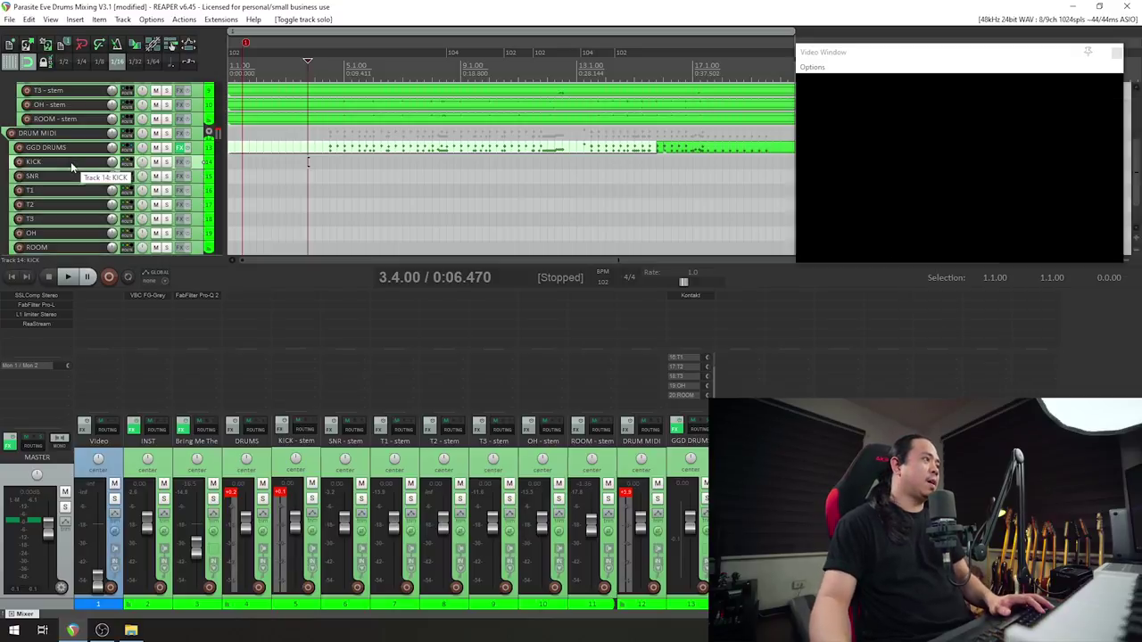
pyautogui.scroll(-2, 71, 166)
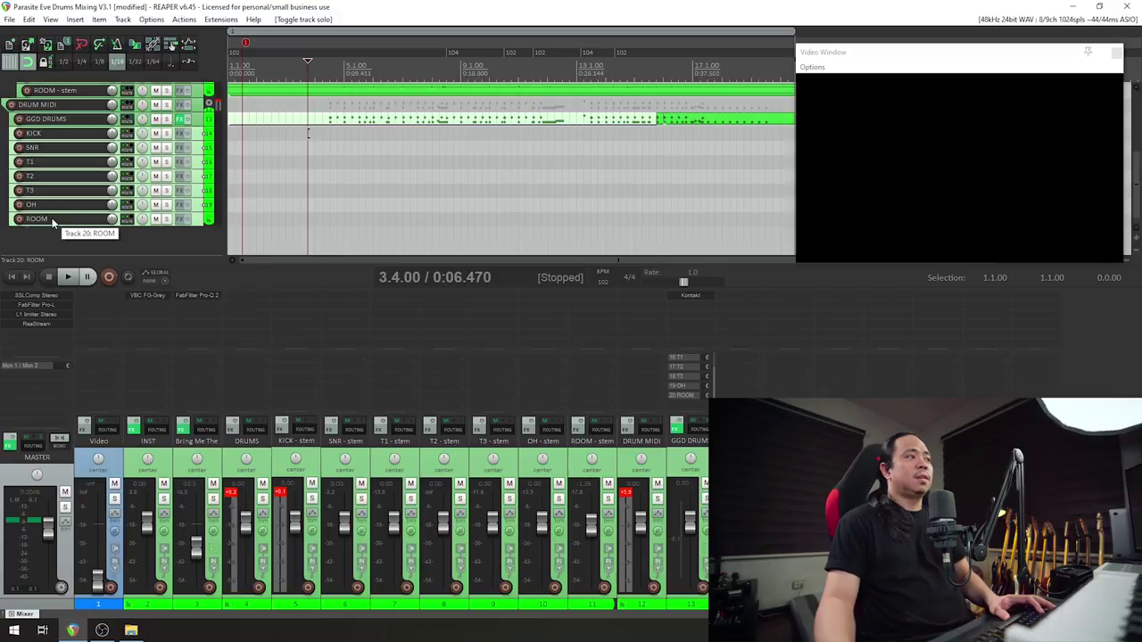
pyautogui.press('Menu')
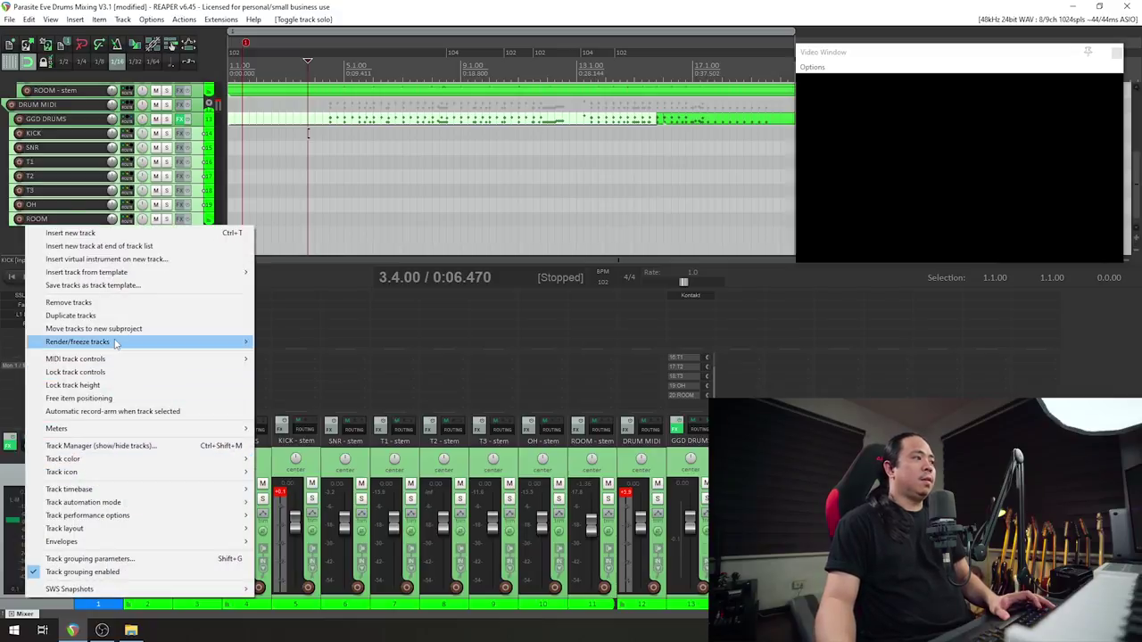
pyautogui.moveTo(115, 344)
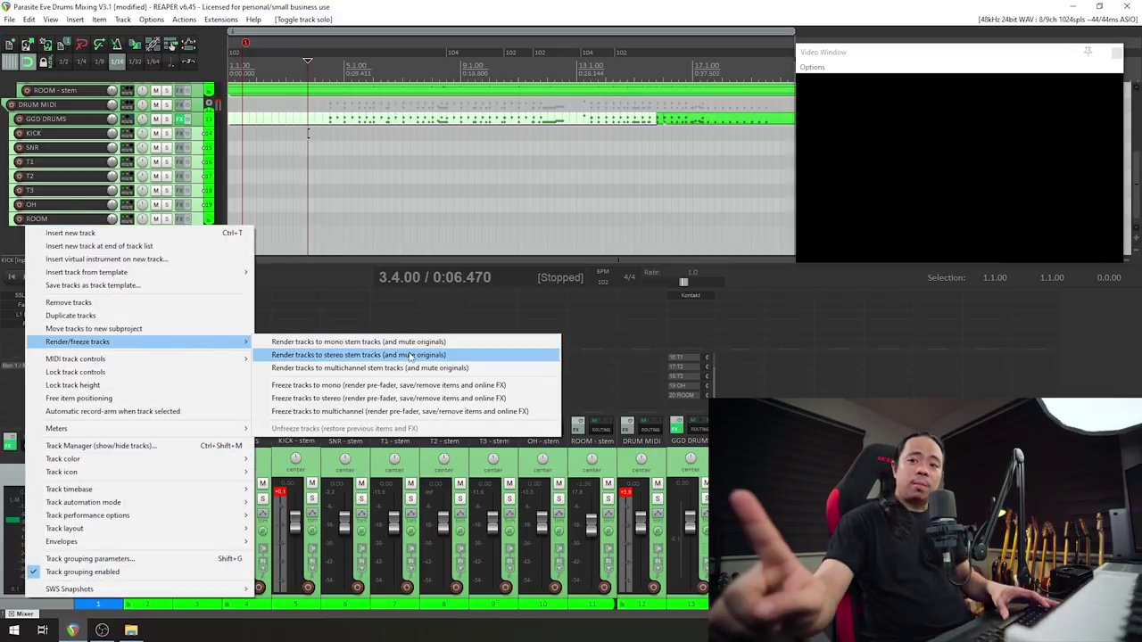
pyautogui.press('Escape')
pyautogui.press('Escape')
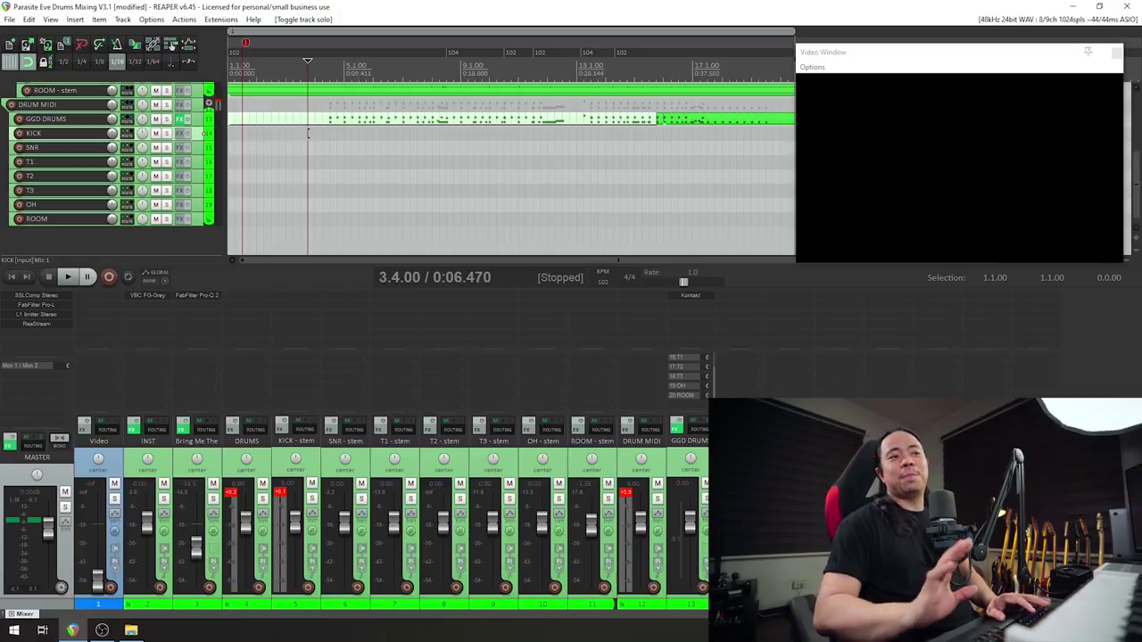
# - Reopen Kontakt on the GGD DRUMS track, review its articulation mappings and full kit page, and close it
pyautogui.press('F5')
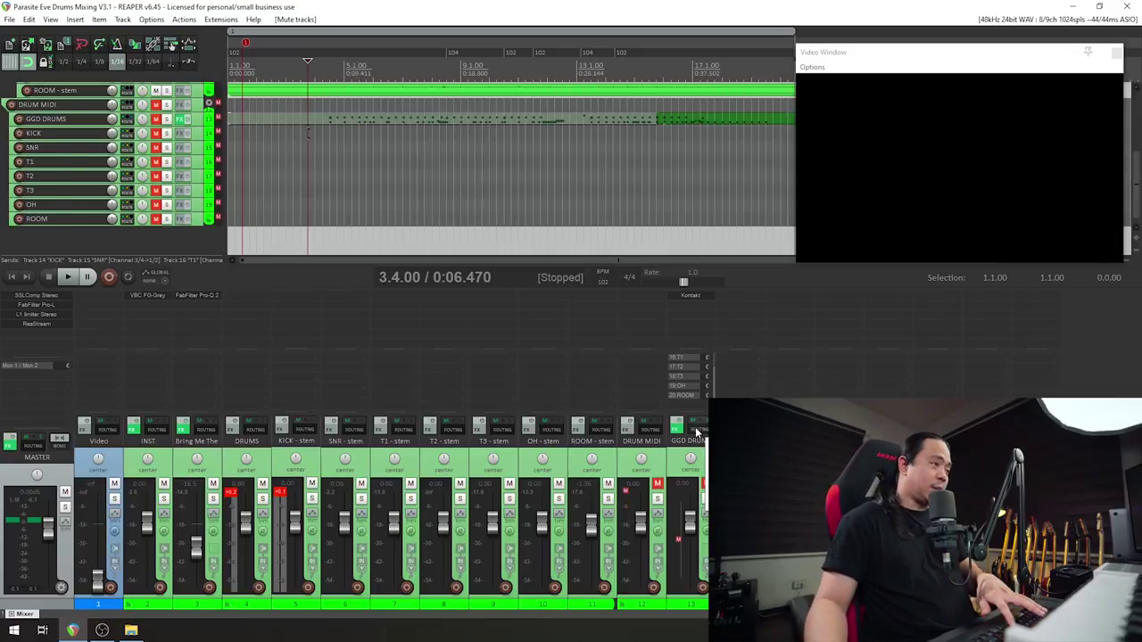
pyautogui.hotkey('ctrl', 'm')
pyautogui.click(69, 258)
pyautogui.hotkey('ctrl', 'm')
pyautogui.doubleClick(695, 298)
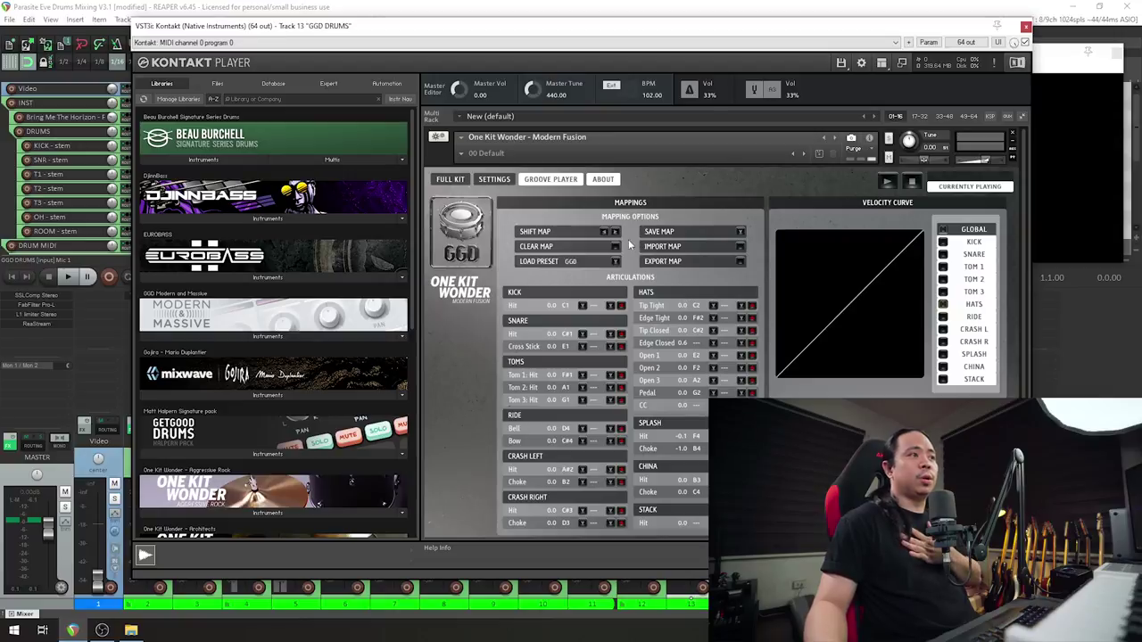
pyautogui.click(450, 180)
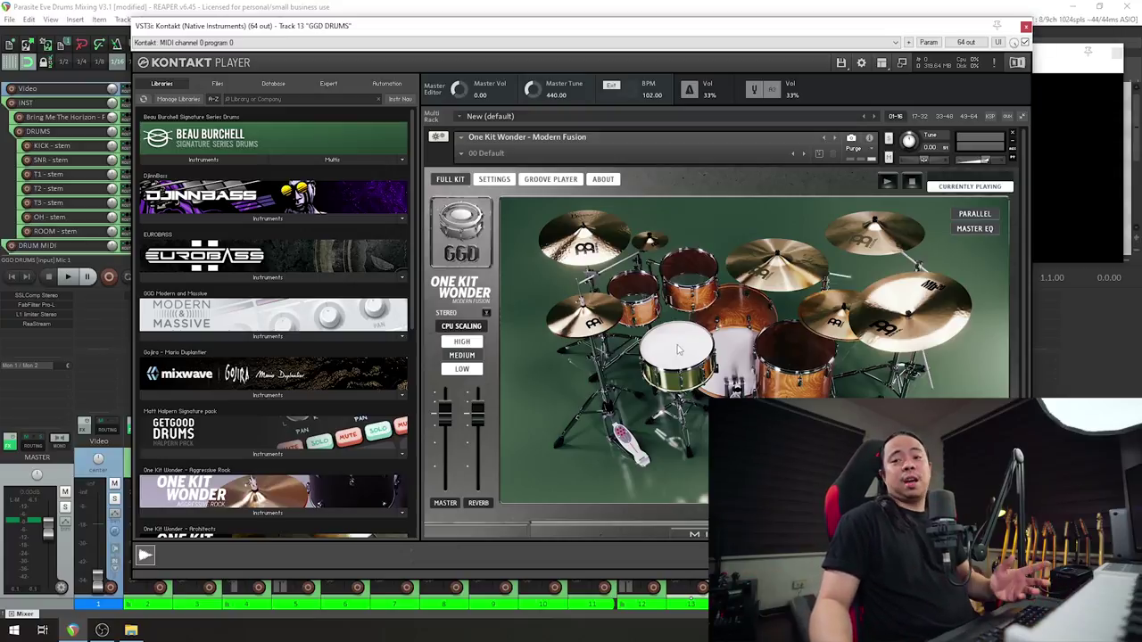
pyautogui.click(1025, 27)
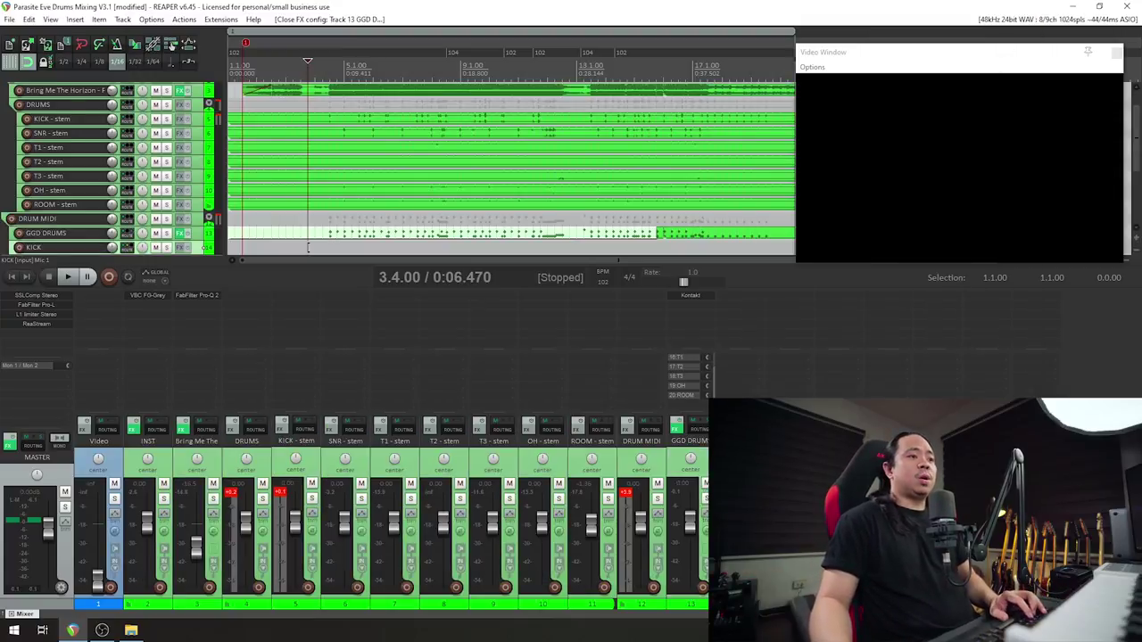
# - Hide the mixer and select the audio items on the stem tracks from KICK - stem to ROOM - stem
pyautogui.hotkey('ctrl', 'm')
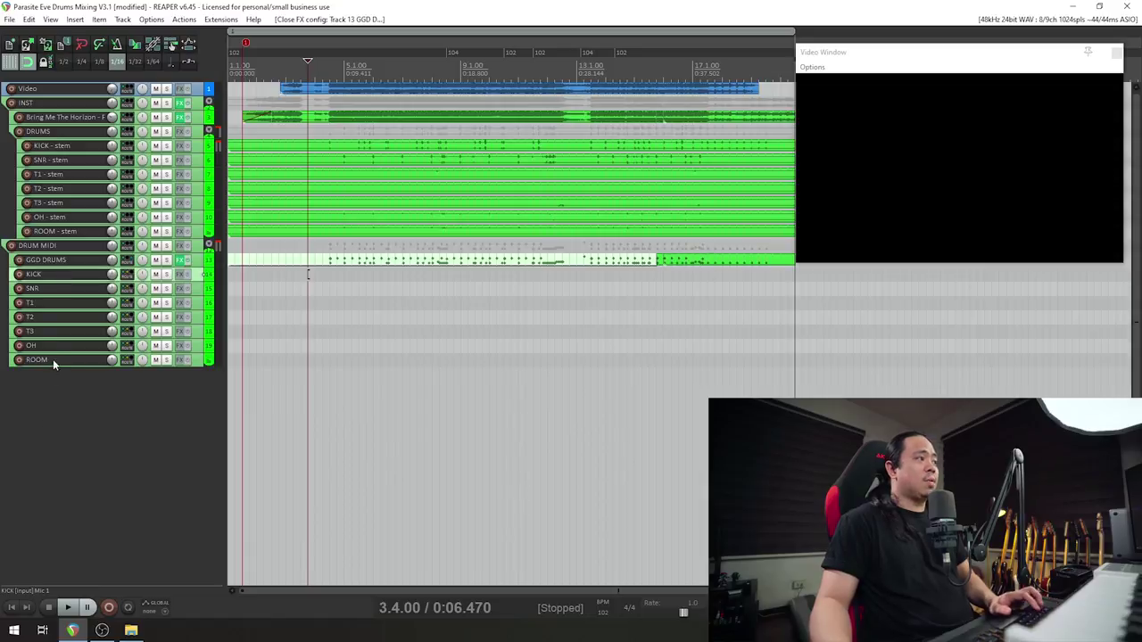
pyautogui.rightClick(58, 362)
pyautogui.click(10, 451)
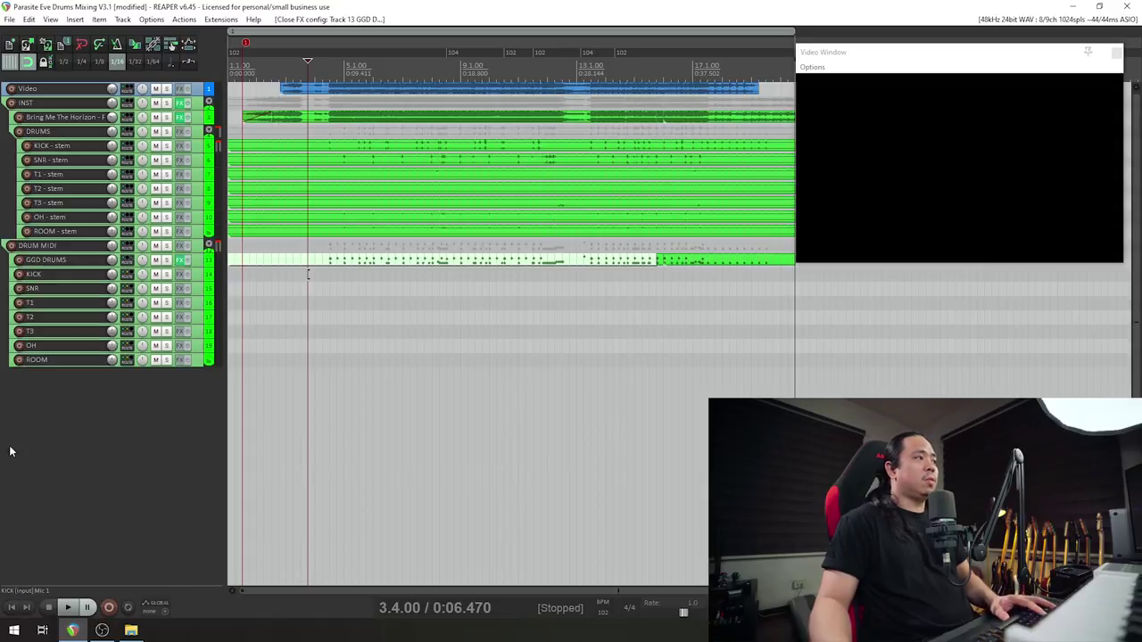
pyautogui.moveTo(330, 160); pyautogui.dragTo(385, 260)
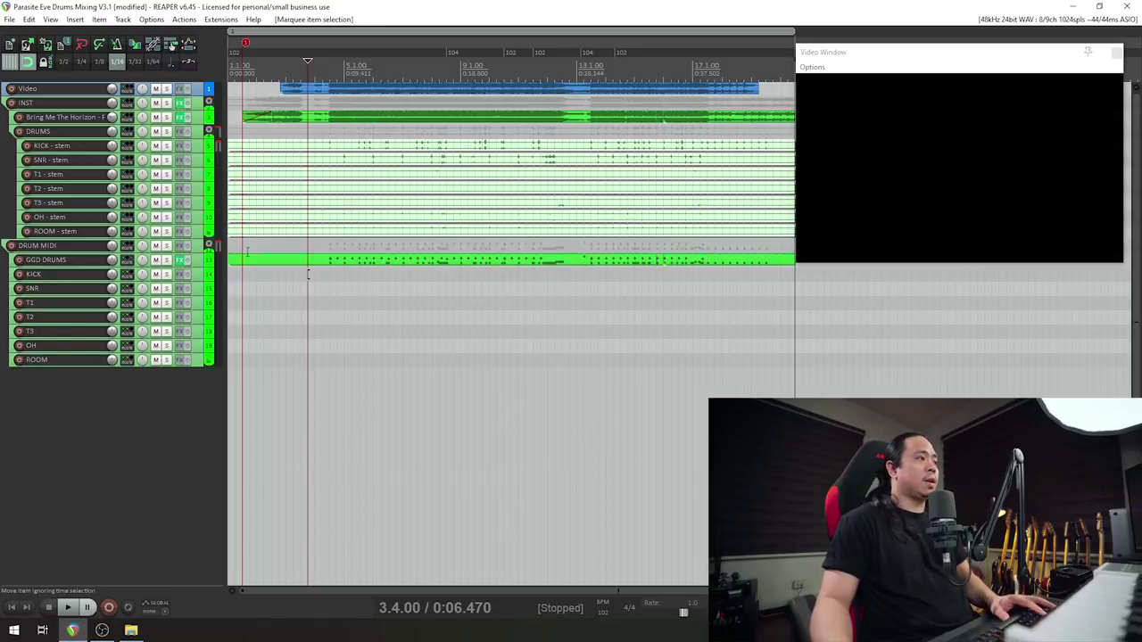
# - Show the stereo stem rendering option for the KICK to ROOM tracks under DRUM MIDI and dismiss it without rendering
pyautogui.click(49, 361)
pyautogui.keyDown('shift'); pyautogui.click(44, 279); pyautogui.keyUp('shift')
pyautogui.rightClick(42, 356)
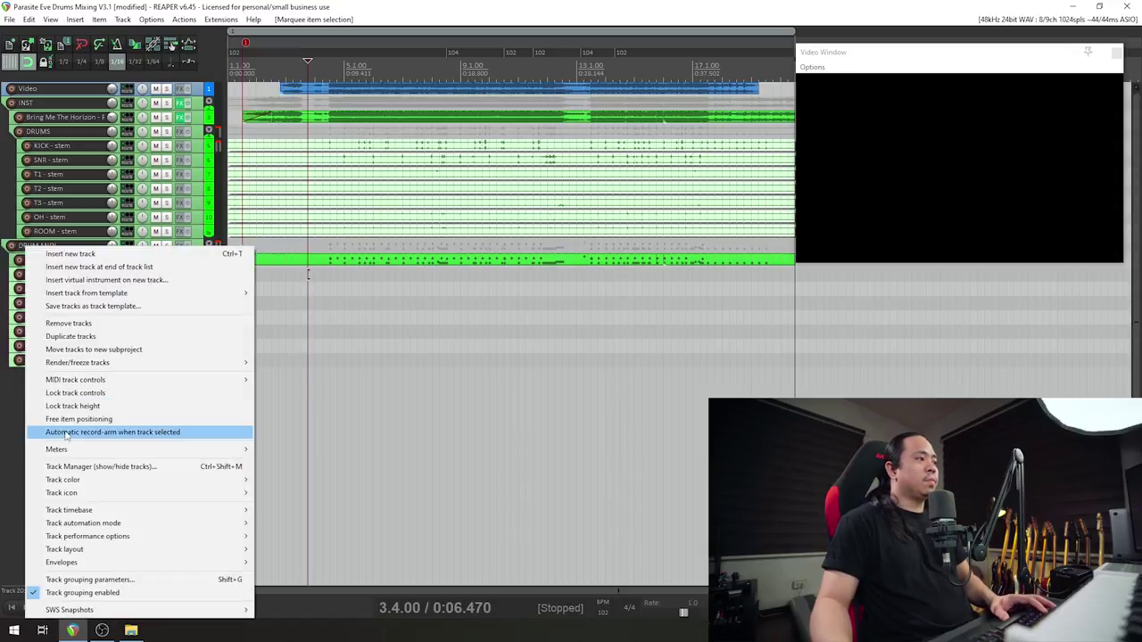
pyautogui.moveTo(128, 362)
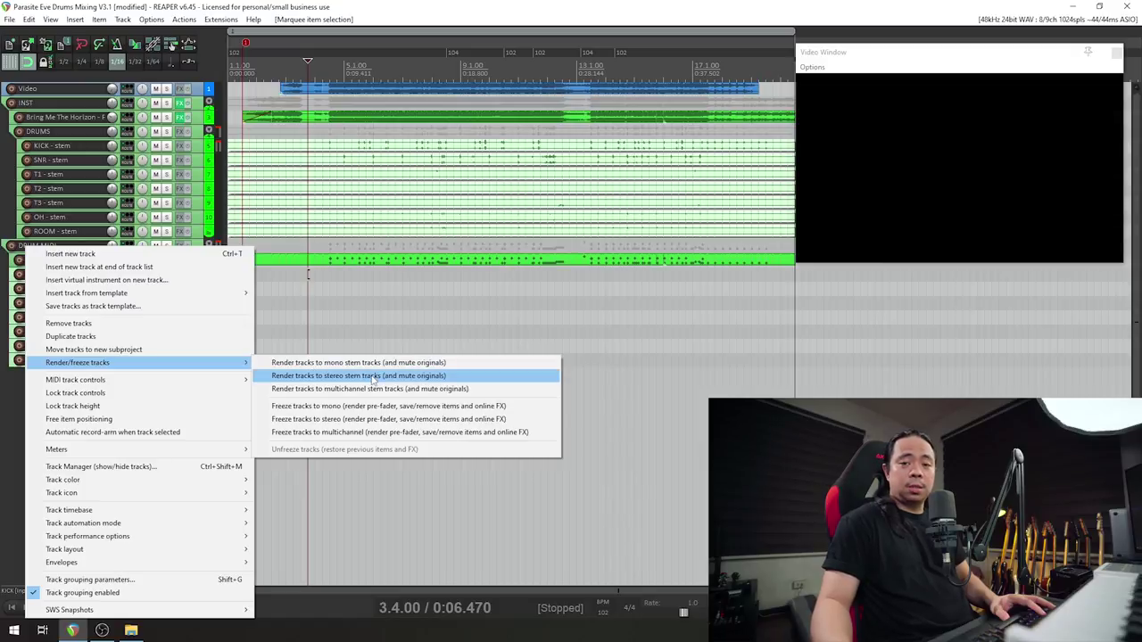
pyautogui.click(571, 297)
pyautogui.moveTo(541, 198); pyautogui.dragTo(529, 239)
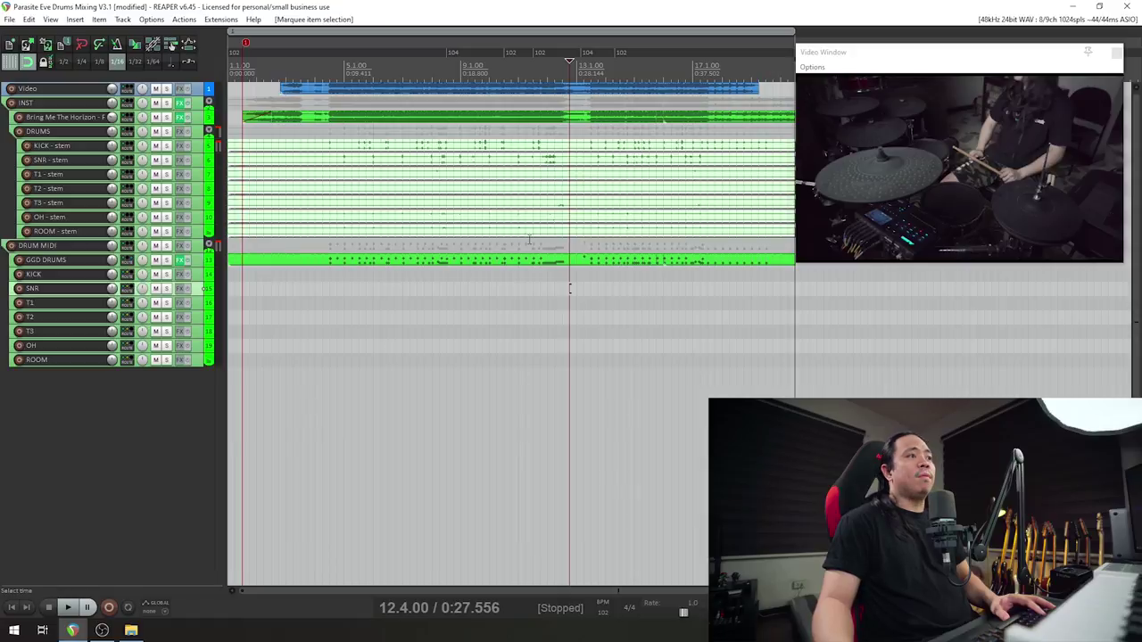
# - Delete the DRUM MIDI folder together with all of its child tracks
pyautogui.scroll(3, 529, 239)
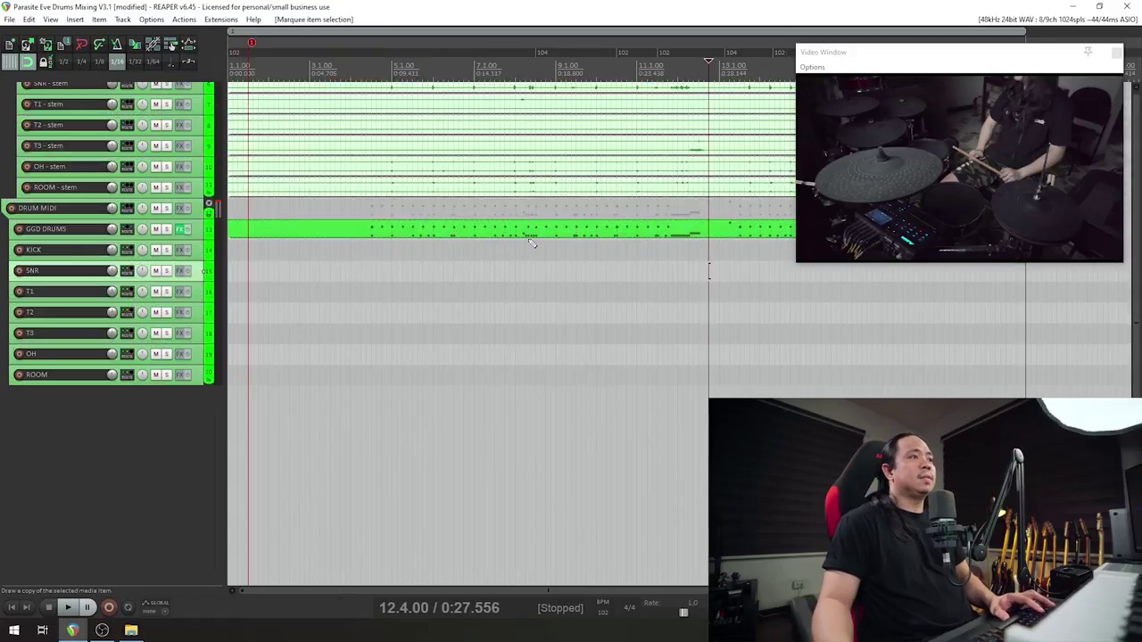
pyautogui.click(52, 247)
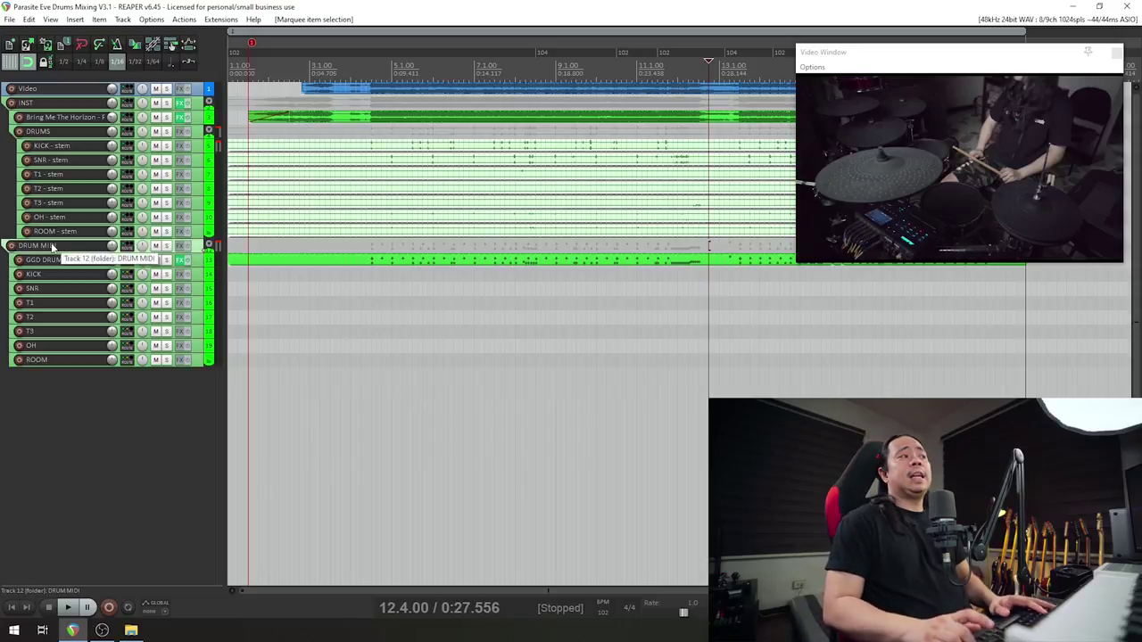
pyautogui.press('Delete')
pyautogui.press('Return')
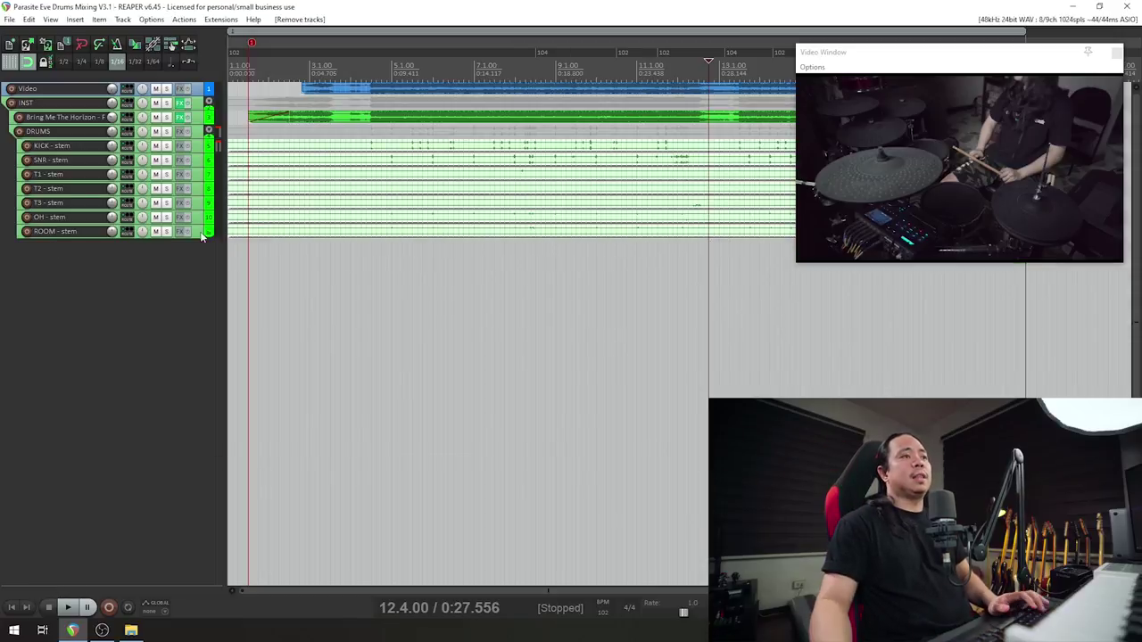
# - Solo the DRUMS folder and play the stems from just before bar 5
pyautogui.scroll(-3, 484, 259)
pyautogui.scroll(-2, 485, 258)
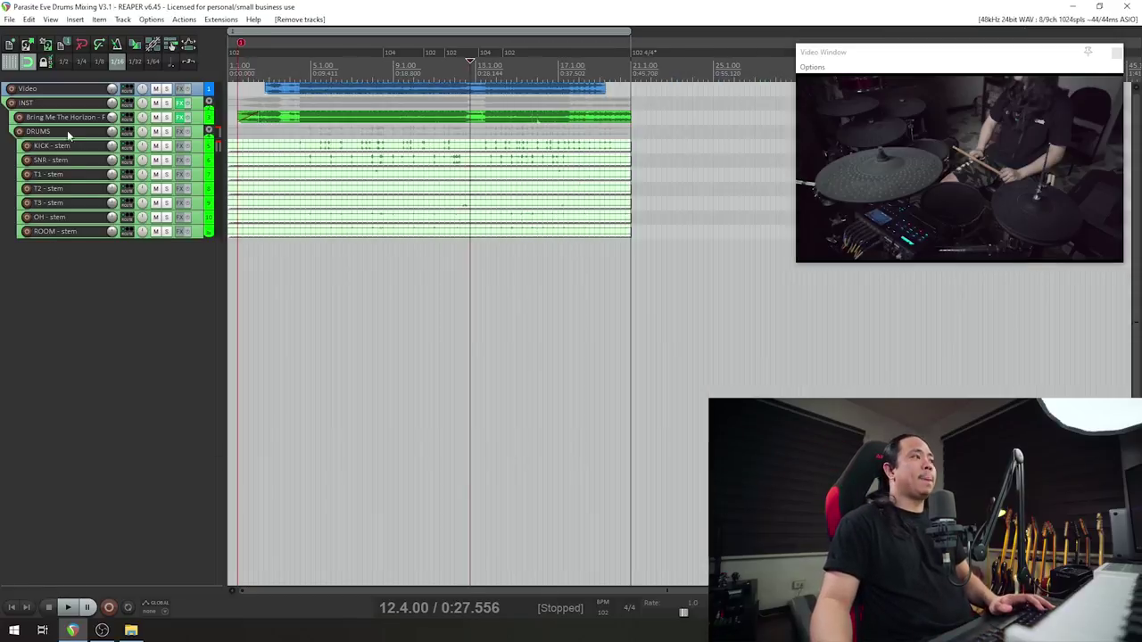
pyautogui.click(167, 131)
pyautogui.click(300, 131)
pyautogui.press('space')
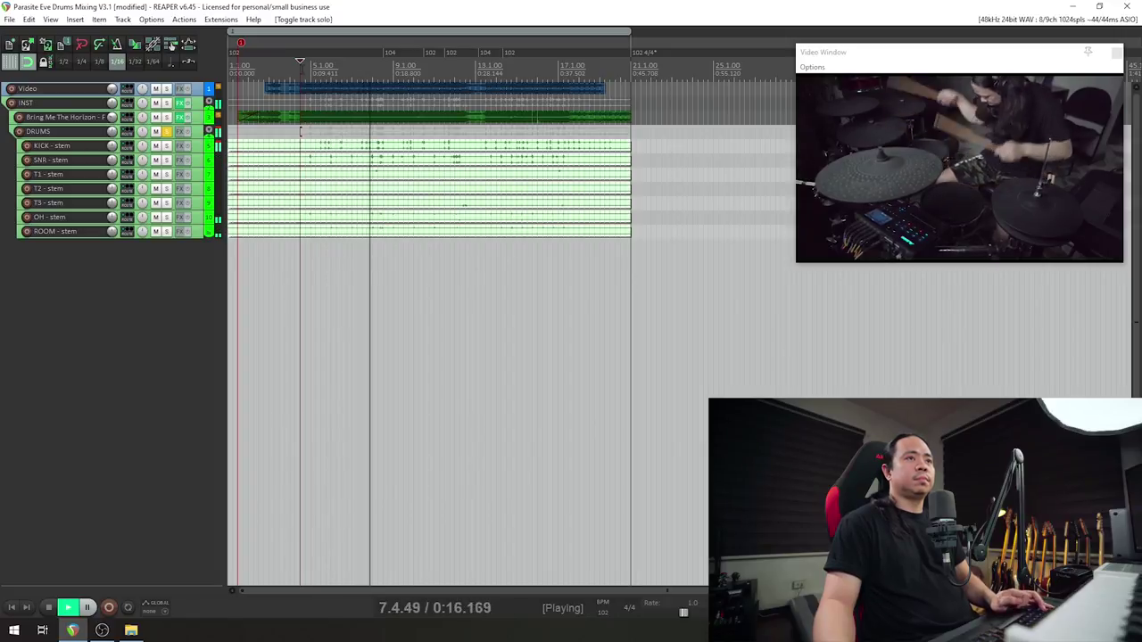
# - Stop playback, bring up the mixer and select all the stem channels from KICK - stem to ROOM - stem
pyautogui.press('space')
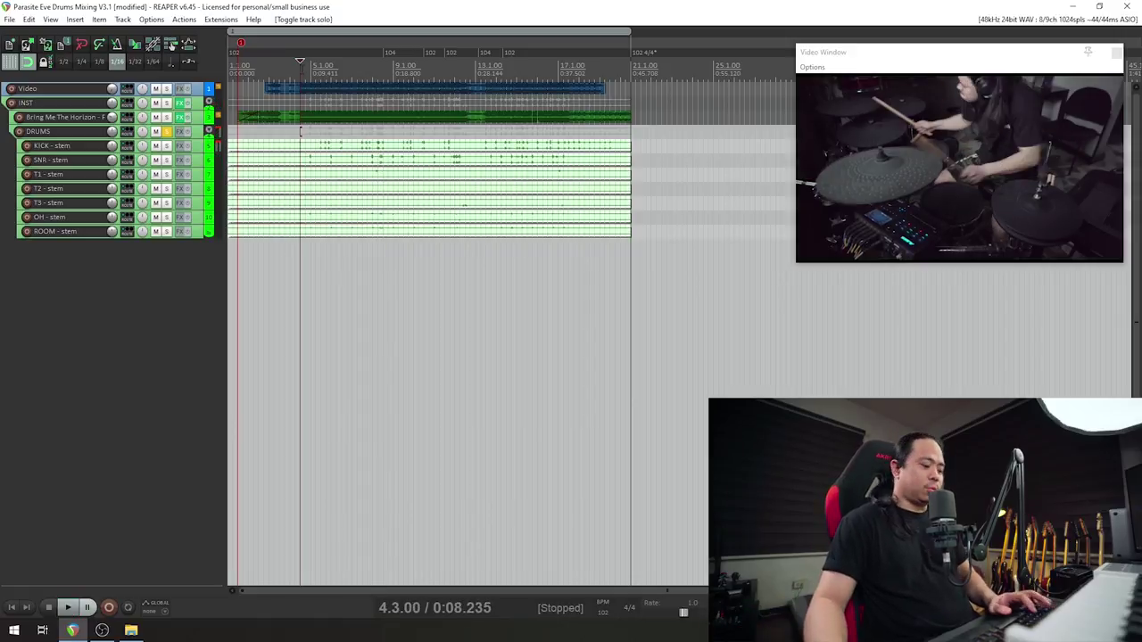
pyautogui.hotkey('ctrl', 'm')
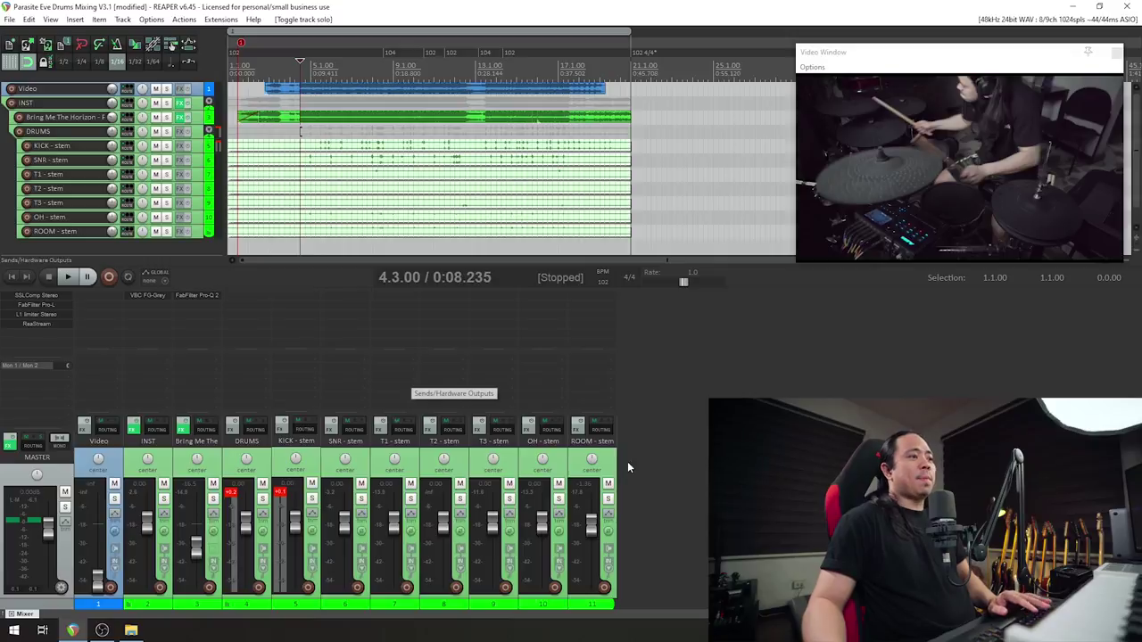
pyautogui.click(574, 477)
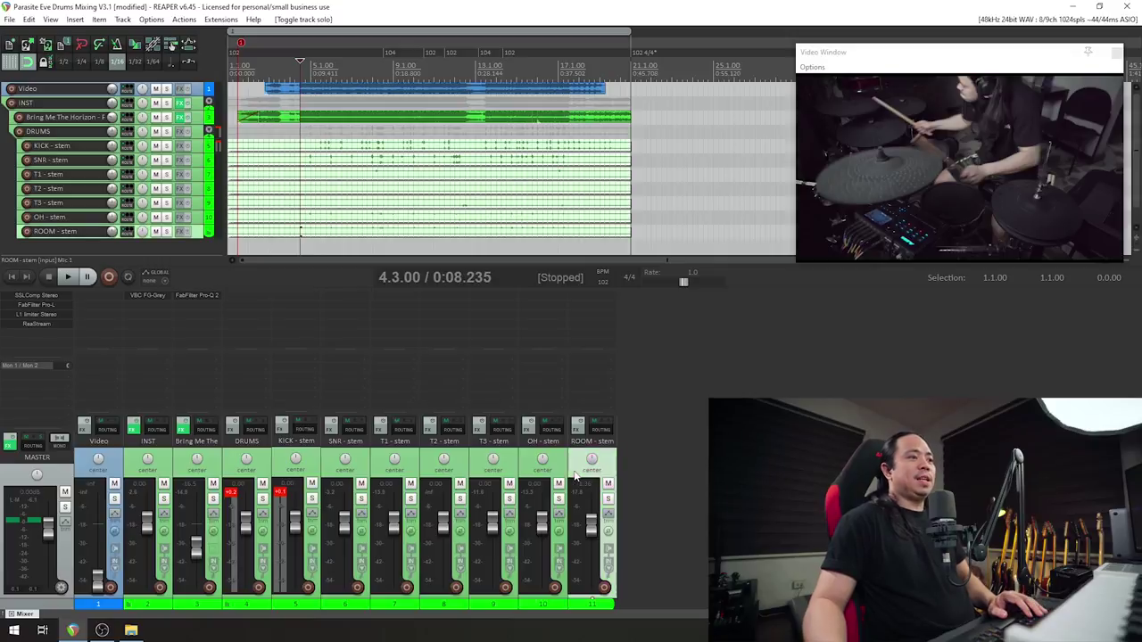
pyautogui.keyDown('shift'); pyautogui.click(283, 472); pyautogui.keyUp('shift')
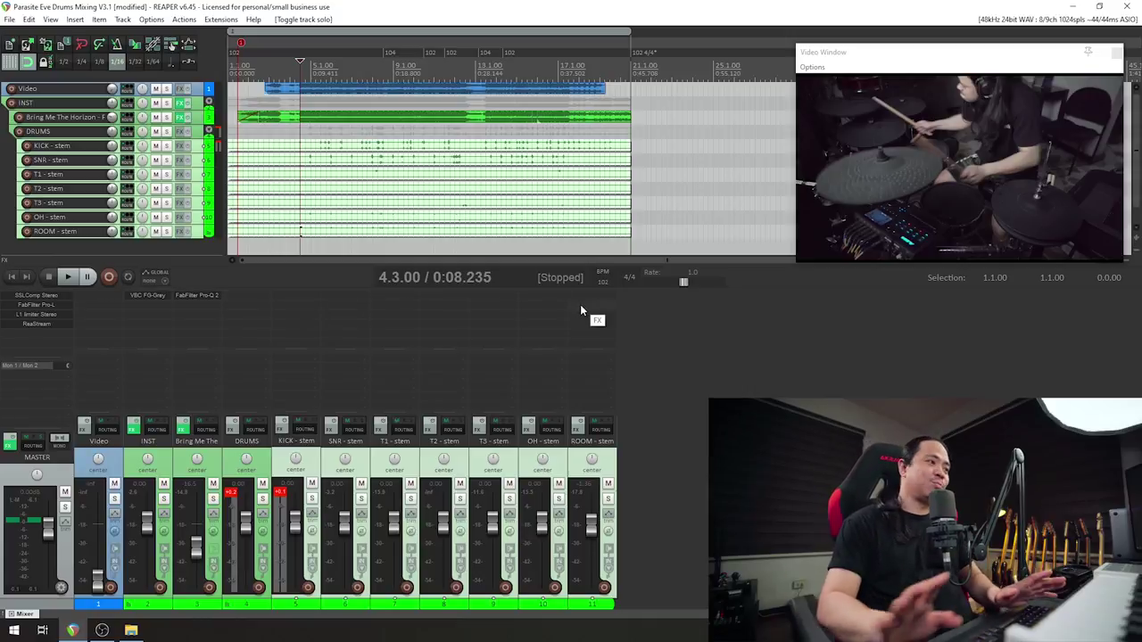
# - Select the Bring Me The Horizon song track, view its routing settings and close them
pyautogui.click(248, 482)
pyautogui.click(217, 480)
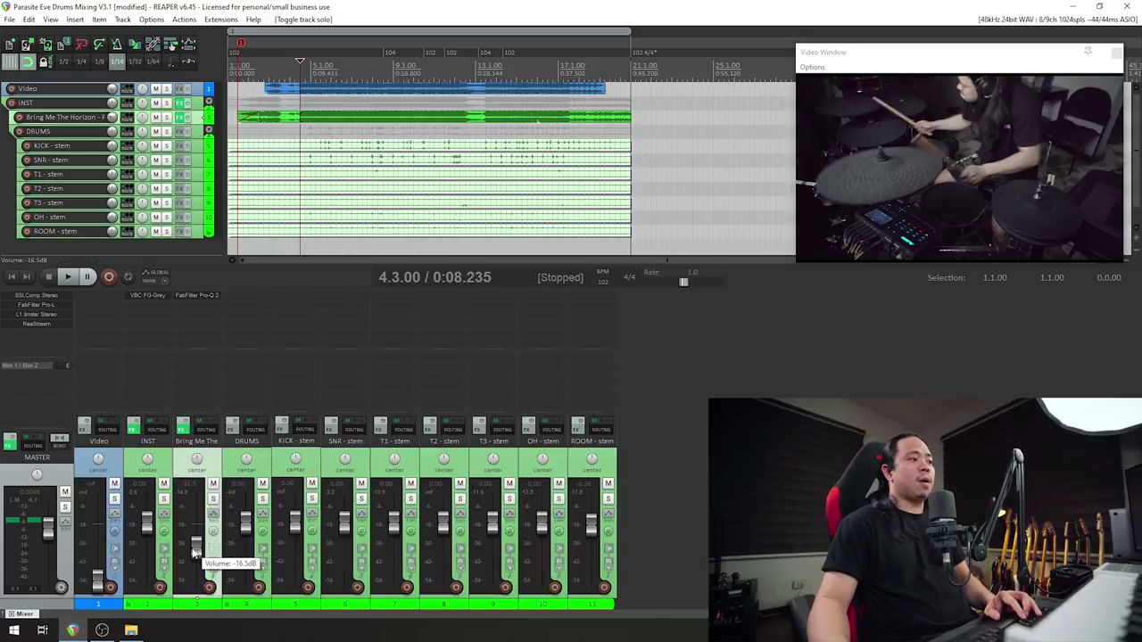
pyautogui.click(204, 424)
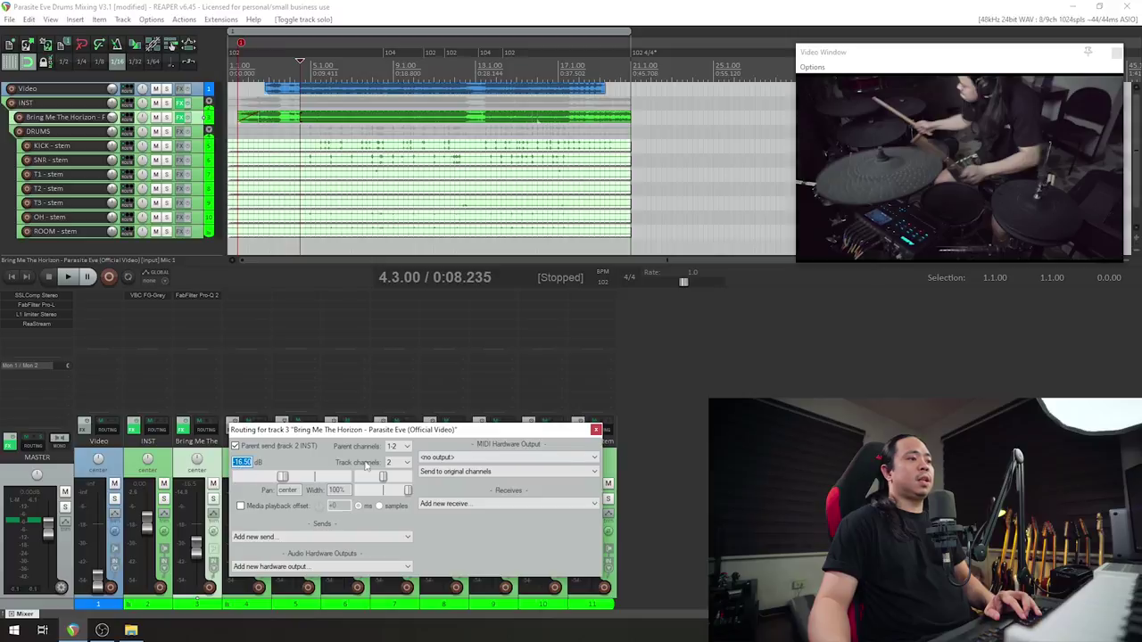
pyautogui.click(595, 431)
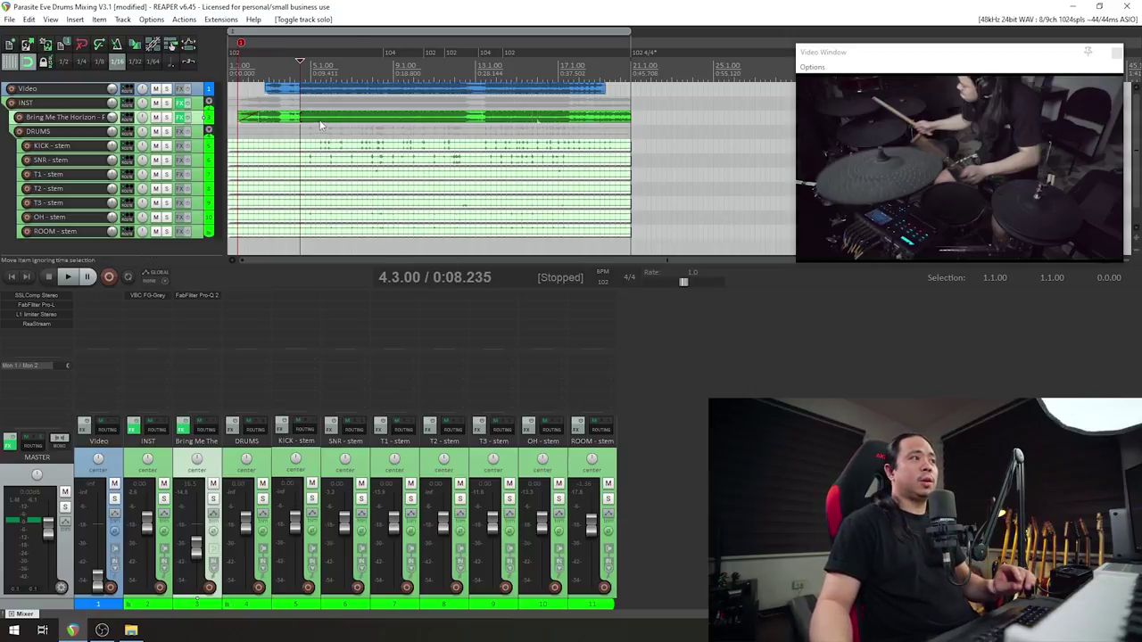
# - Select the song's audio items and set the Bring Me The Horizon track to a custom magenta colour
pyautogui.moveTo(425, 168); pyautogui.dragTo(289, 395)
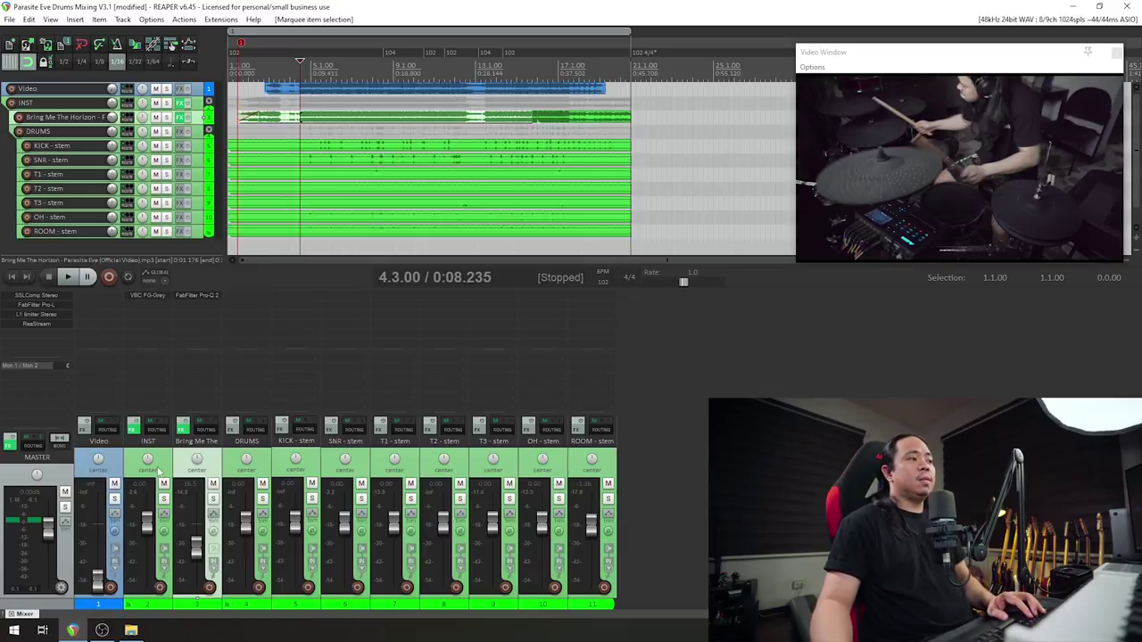
pyautogui.rightClick(213, 487)
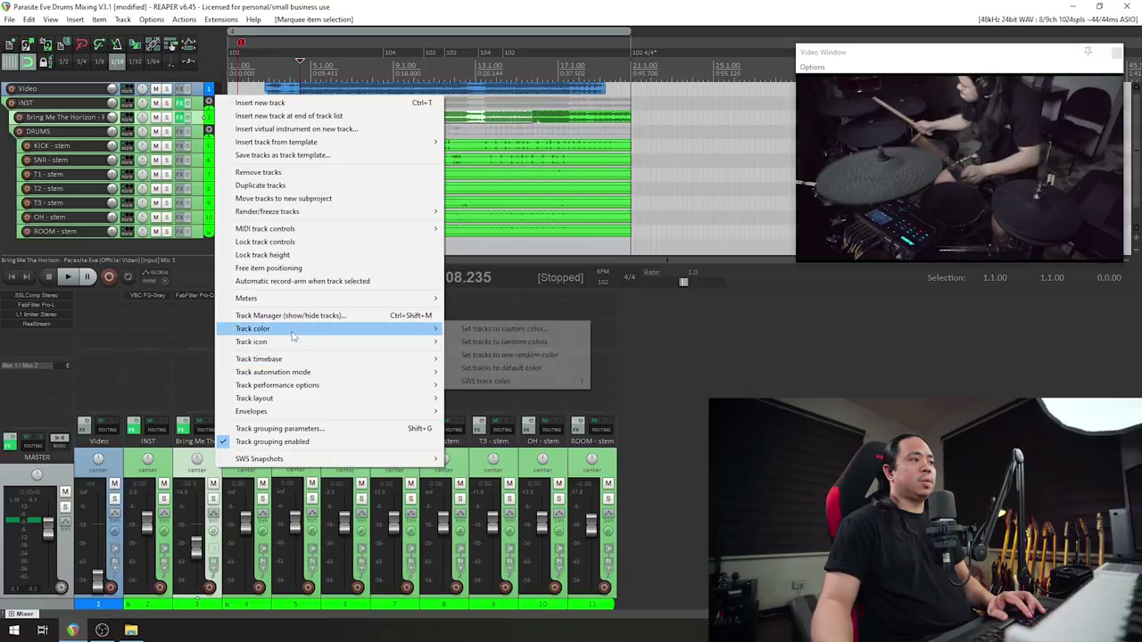
pyautogui.click(504, 328)
pyautogui.click(631, 359)
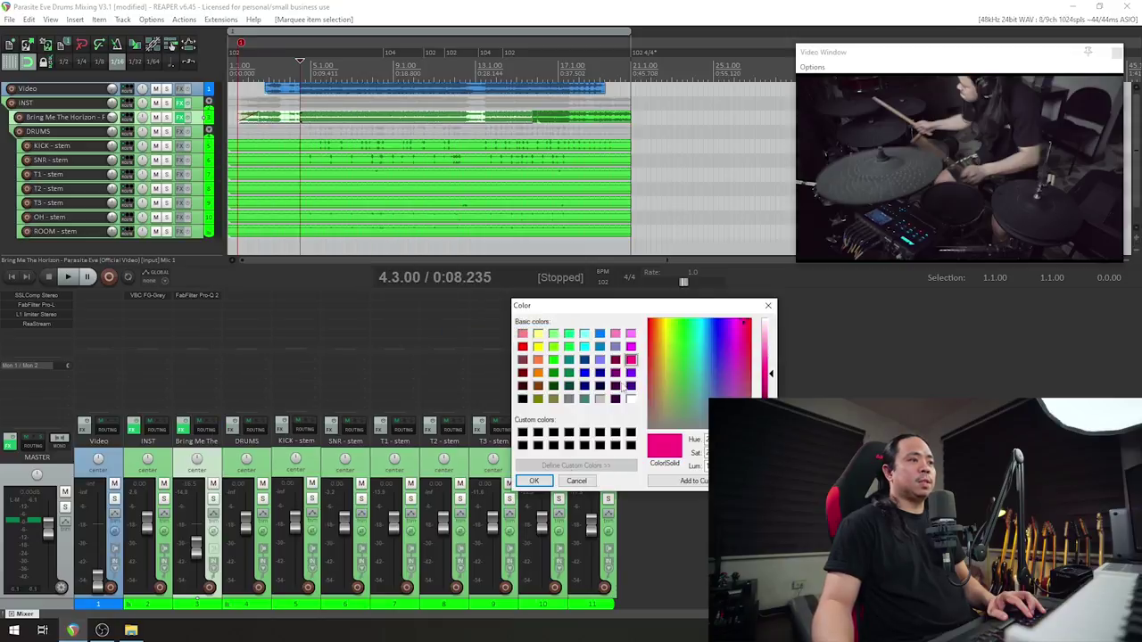
pyautogui.click(534, 481)
pyautogui.rightClick(162, 470)
pyautogui.press('Escape')
pyautogui.rightClick(26, 107)
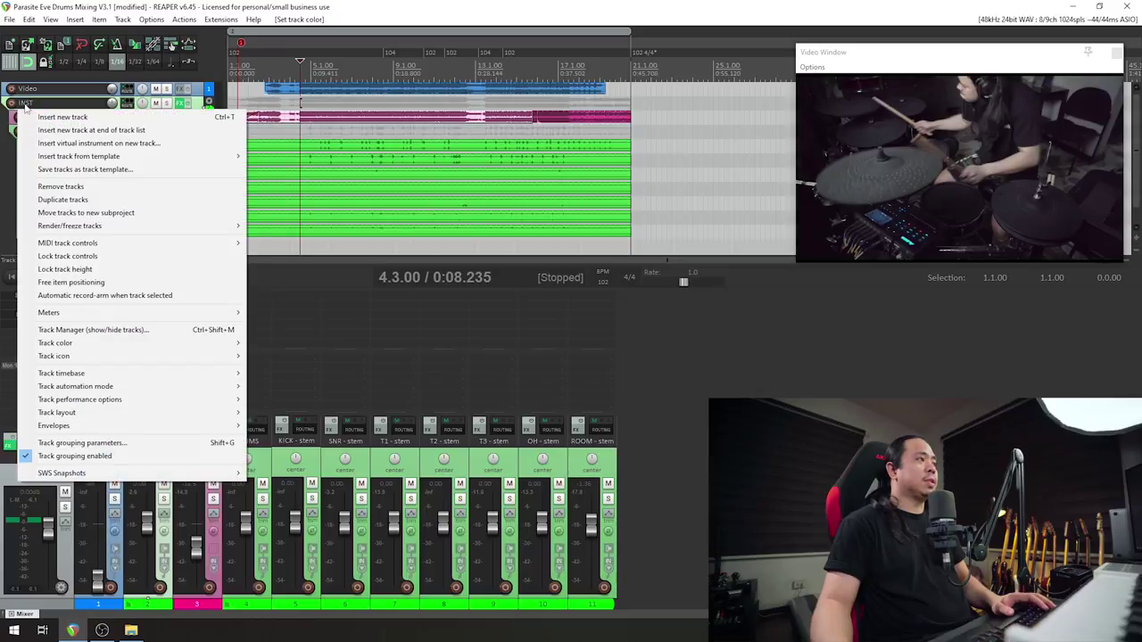
pyautogui.press('Escape')
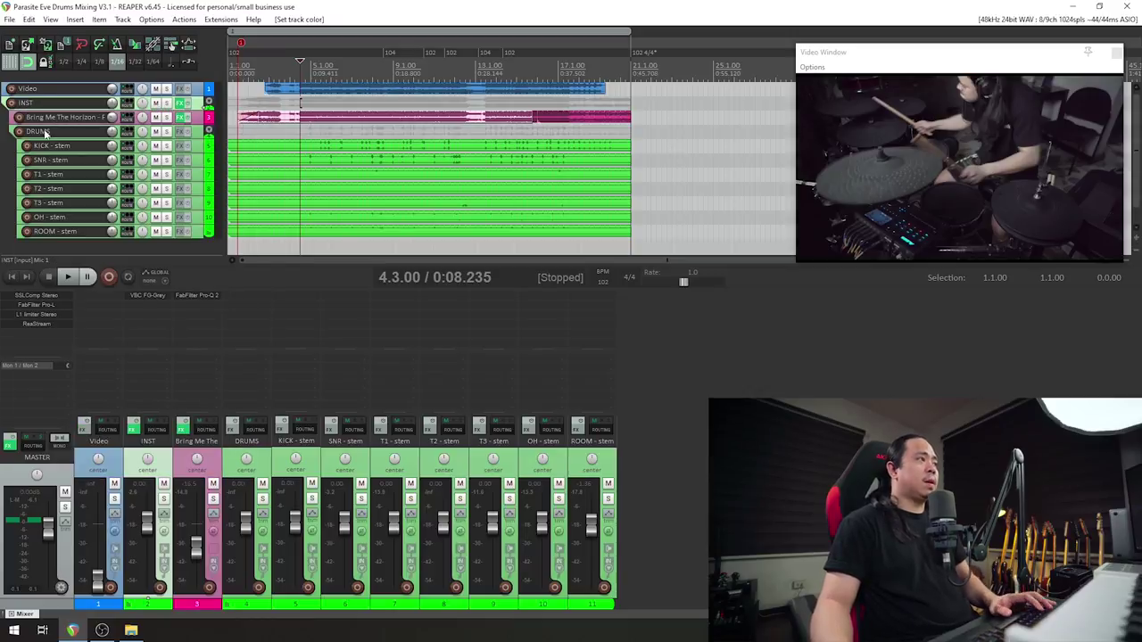
# - Select the INST folder, open its VBC FG-Grey compressor and move the plugin window clear of the mixer channels
pyautogui.click(84, 131)
pyautogui.click(66, 121)
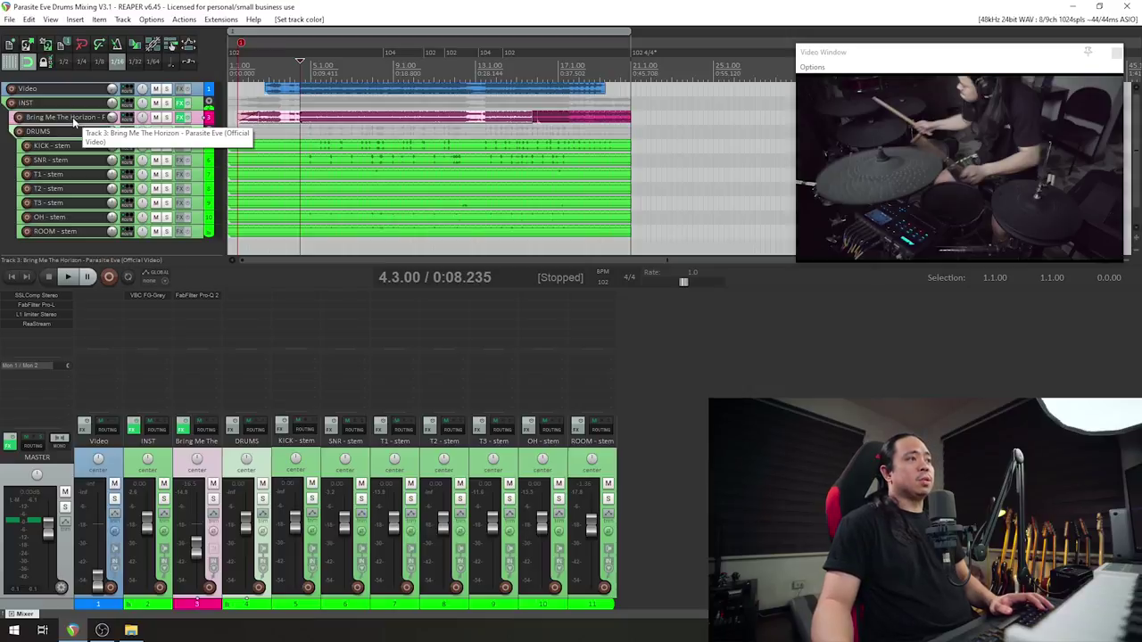
pyautogui.click(55, 103)
pyautogui.click(150, 295)
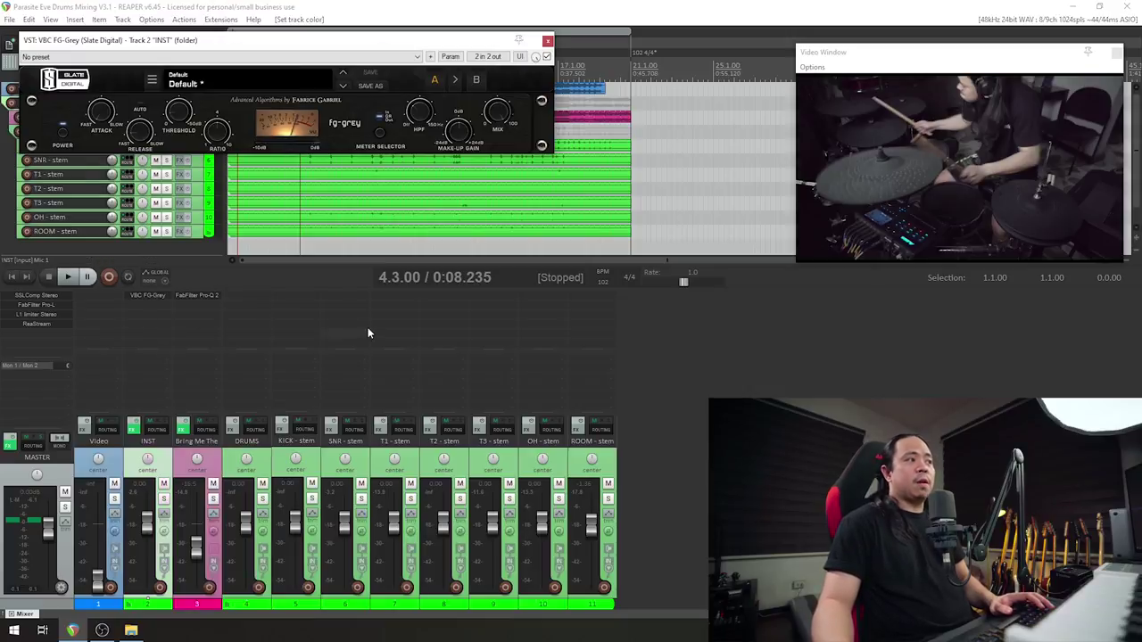
pyautogui.moveTo(375, 41); pyautogui.dragTo(534, 309)
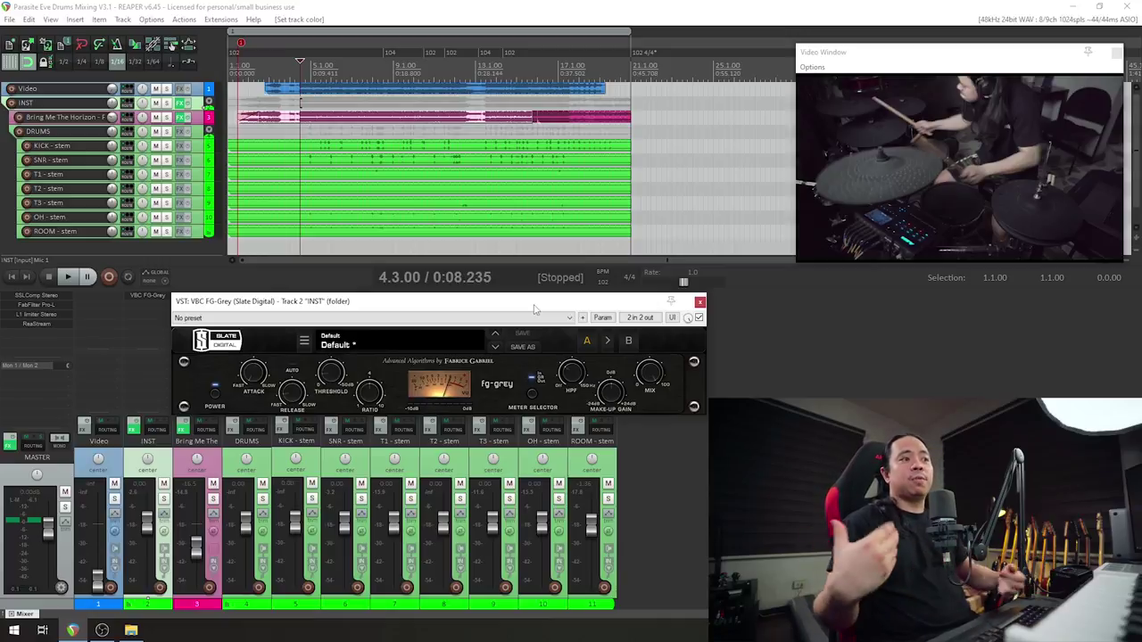
pyautogui.moveTo(534, 309); pyautogui.dragTo(574, 256)
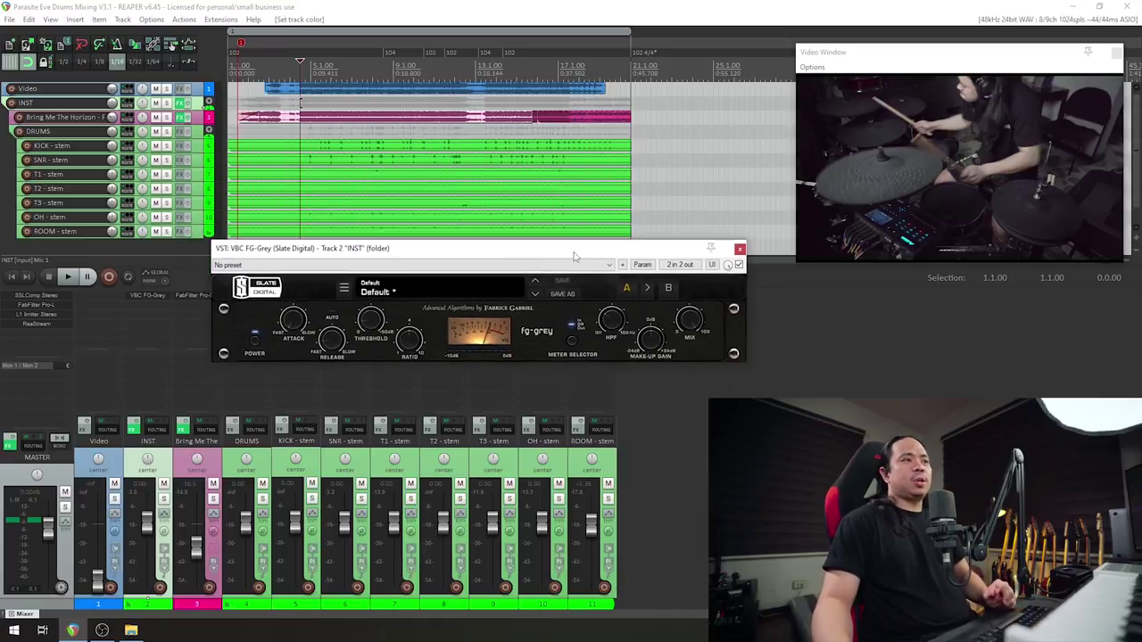
# - Mute the song track and play the drums alone while watching the FG-Grey compressor's gain reduction meter
pyautogui.click(623, 444)
pyautogui.press('F5')
pyautogui.press('space')
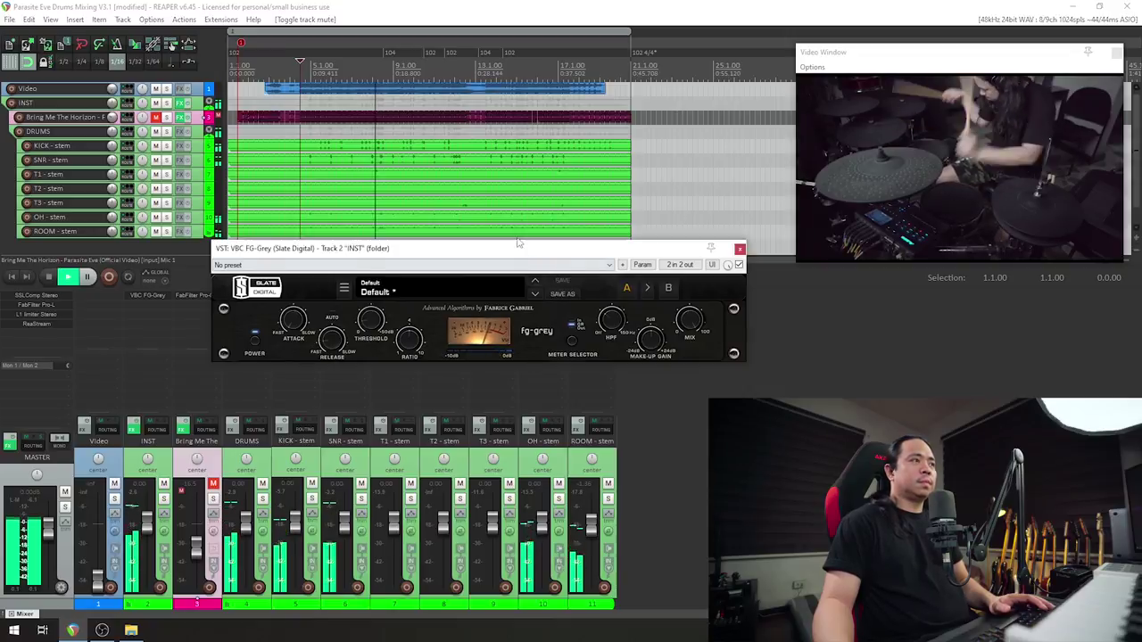
pyautogui.moveTo(520, 247); pyautogui.dragTo(464, 103)
pyautogui.press('space')
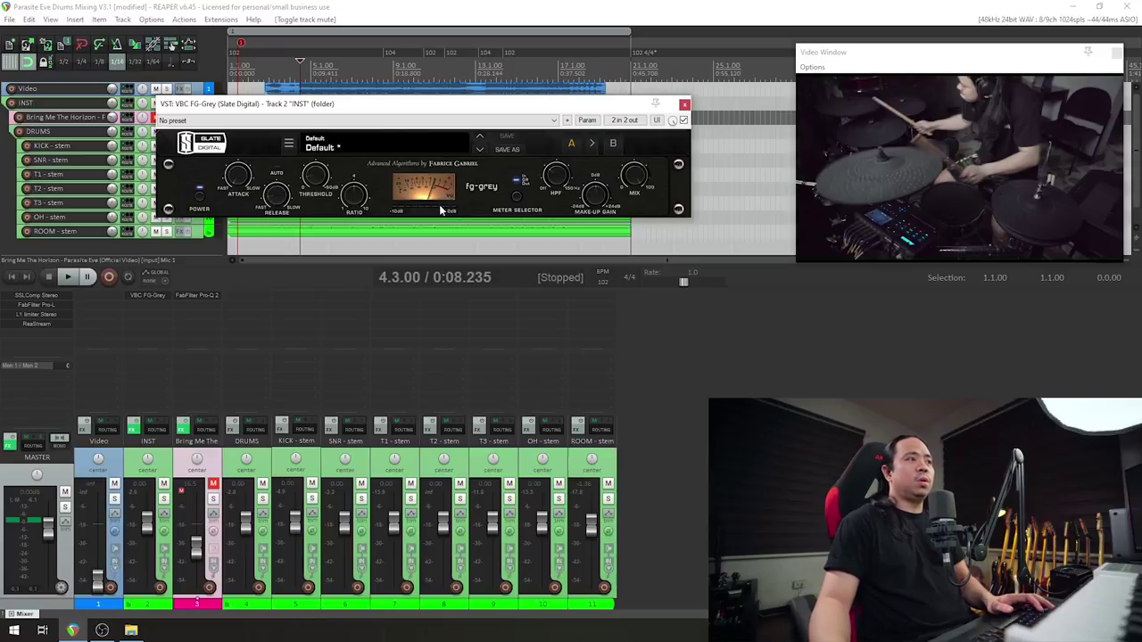
pyautogui.press('space')
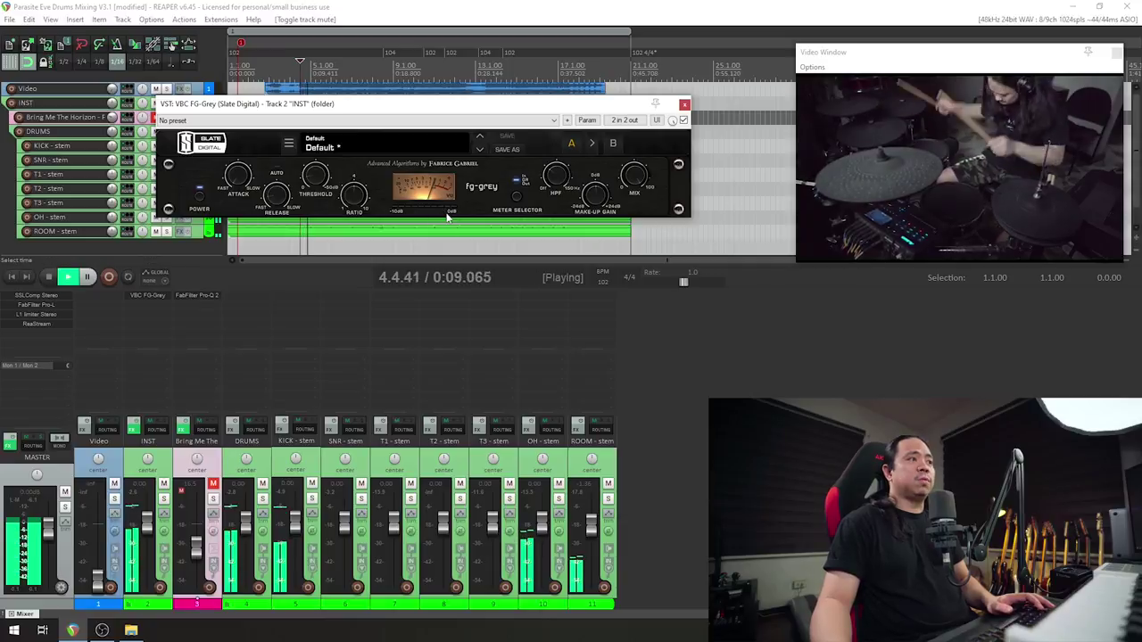
pyautogui.press('space')
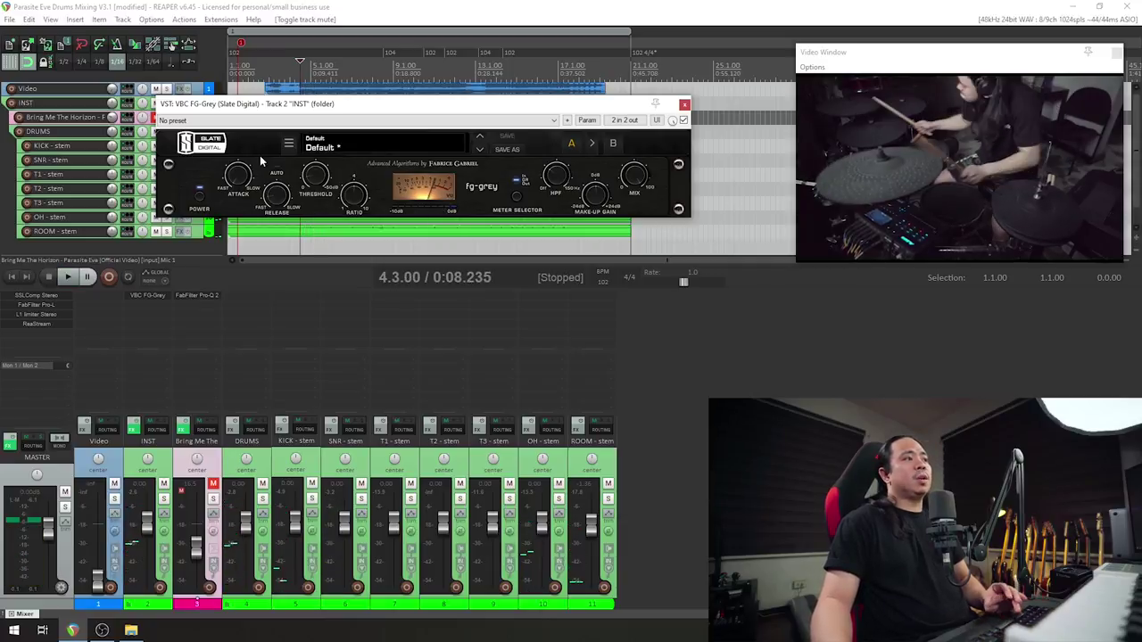
# - Examine the FG-Grey attack, ratio and HPF controls, and replay the drums from bar 5
pyautogui.moveTo(241, 178); pyautogui.dragTo(263, 198)
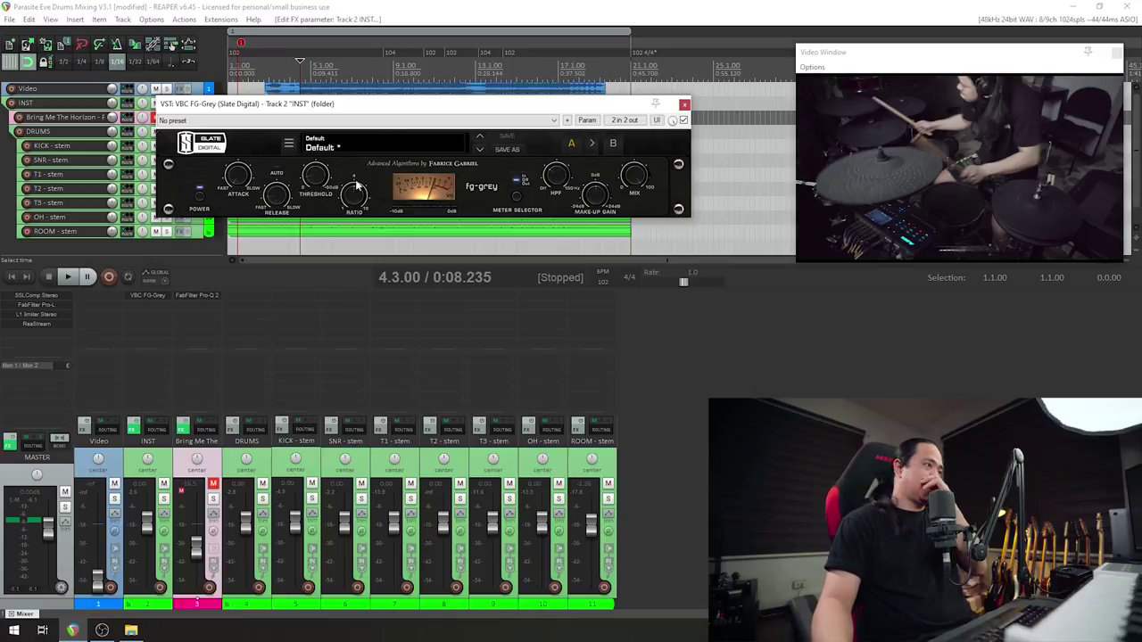
pyautogui.moveTo(361, 200)
pyautogui.moveTo(558, 183)
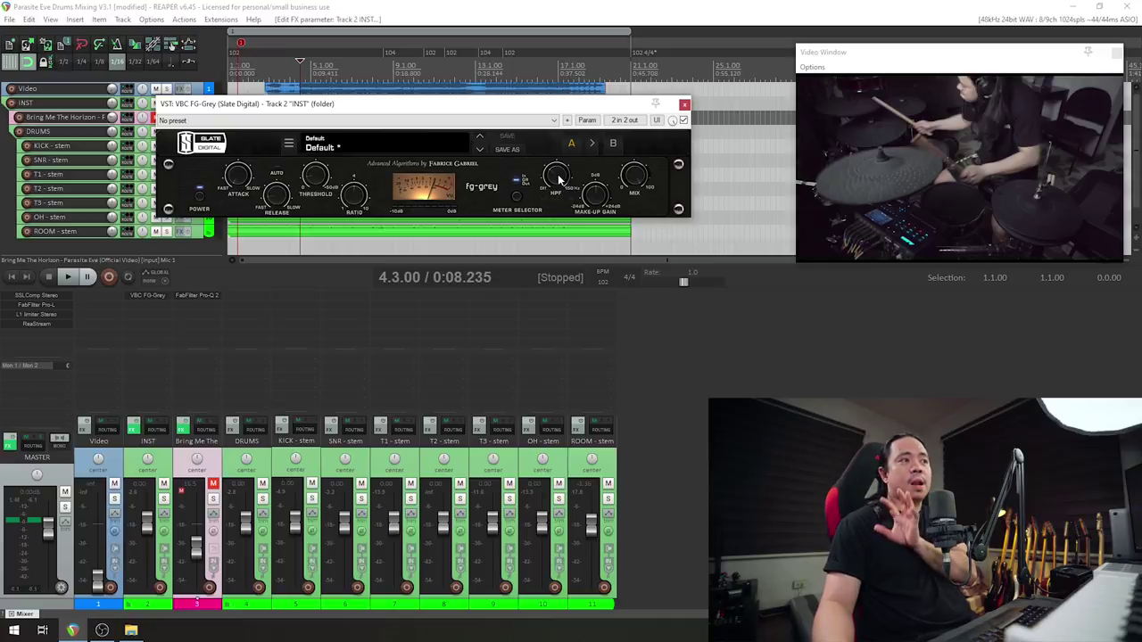
pyautogui.press('space')
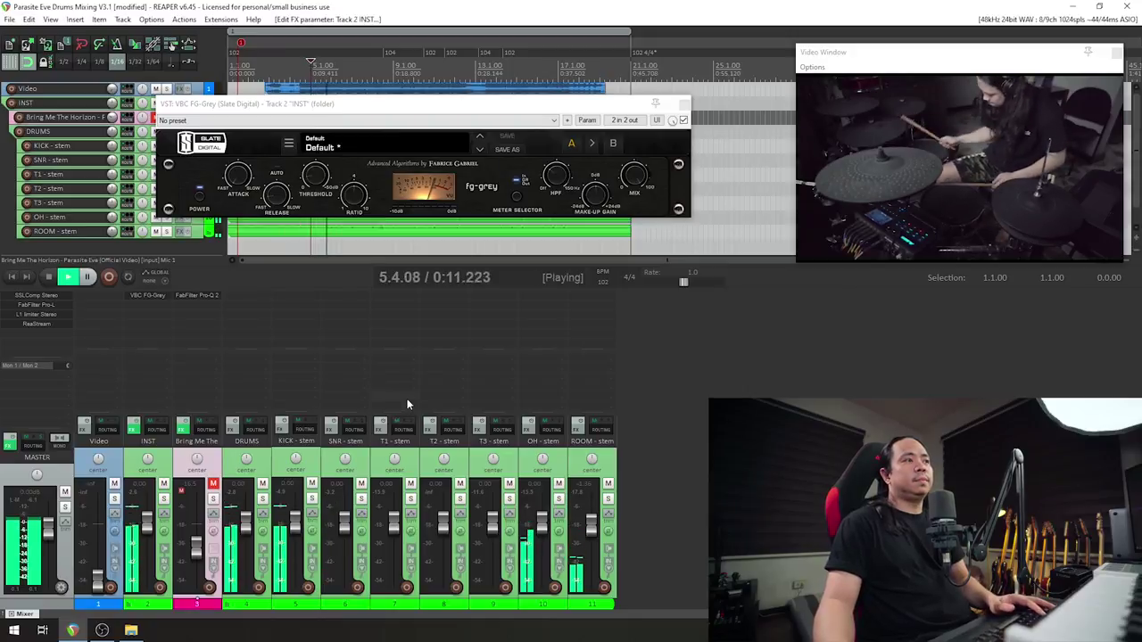
pyautogui.press('space')
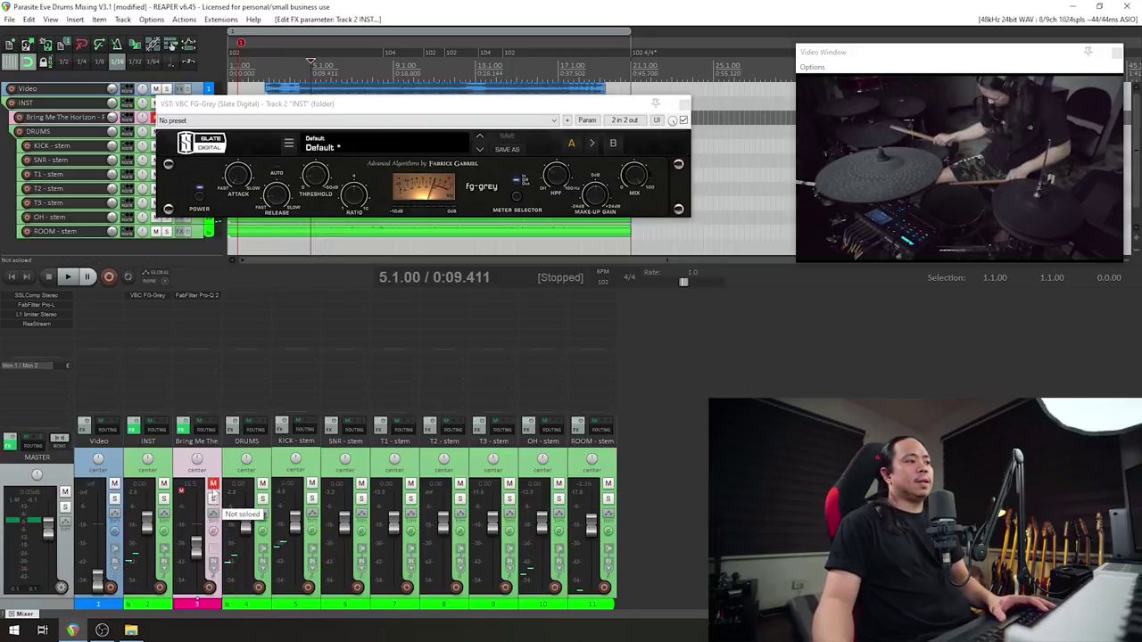
# - Unmute the Bring Me The Horizon song track and play it together with the drums from bar 5
pyautogui.click(214, 484)
pyautogui.press('space')
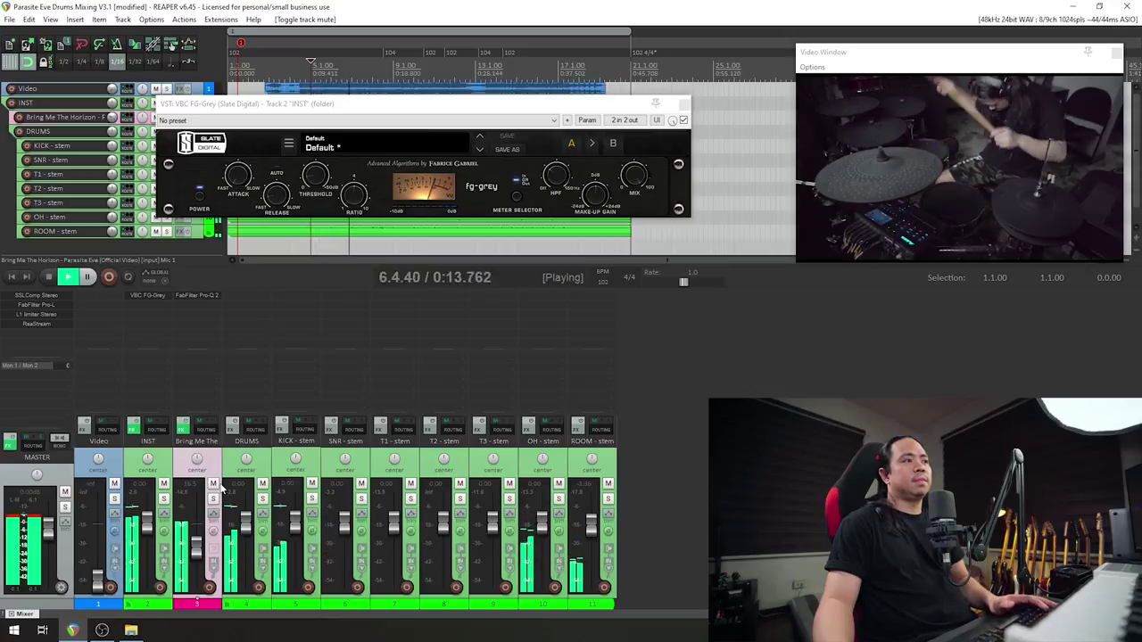
pyautogui.press('space')
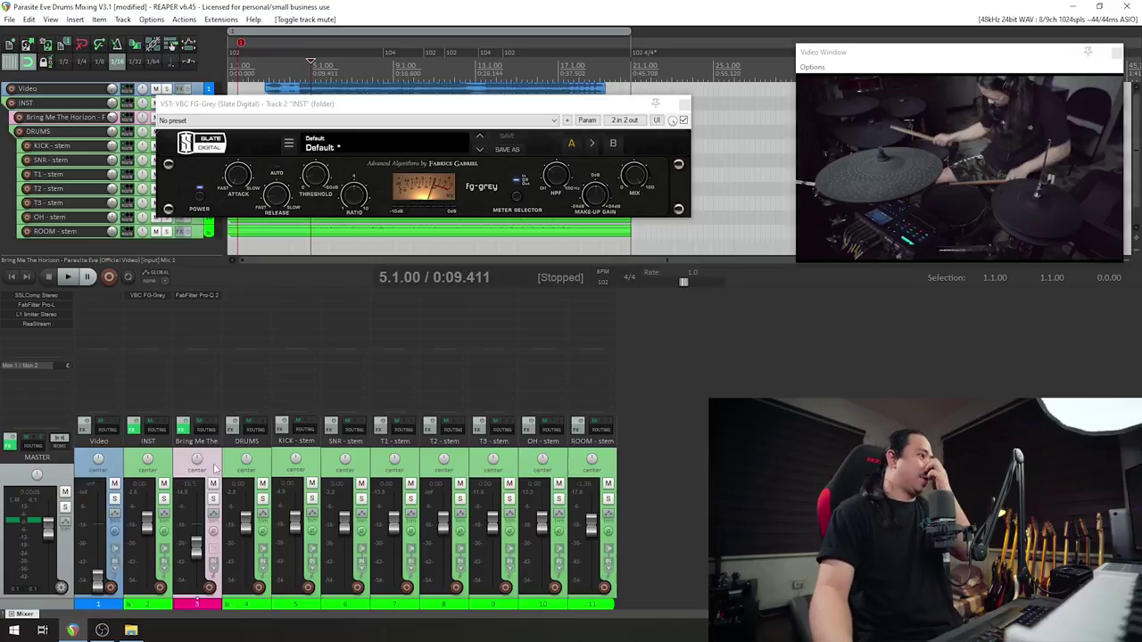
# - Open the SSLComp Stereo plugin on the master track and examine its attack, release, ratio and threshold settings
pyautogui.click(54, 297)
pyautogui.moveTo(264, 59); pyautogui.dragTo(402, 78)
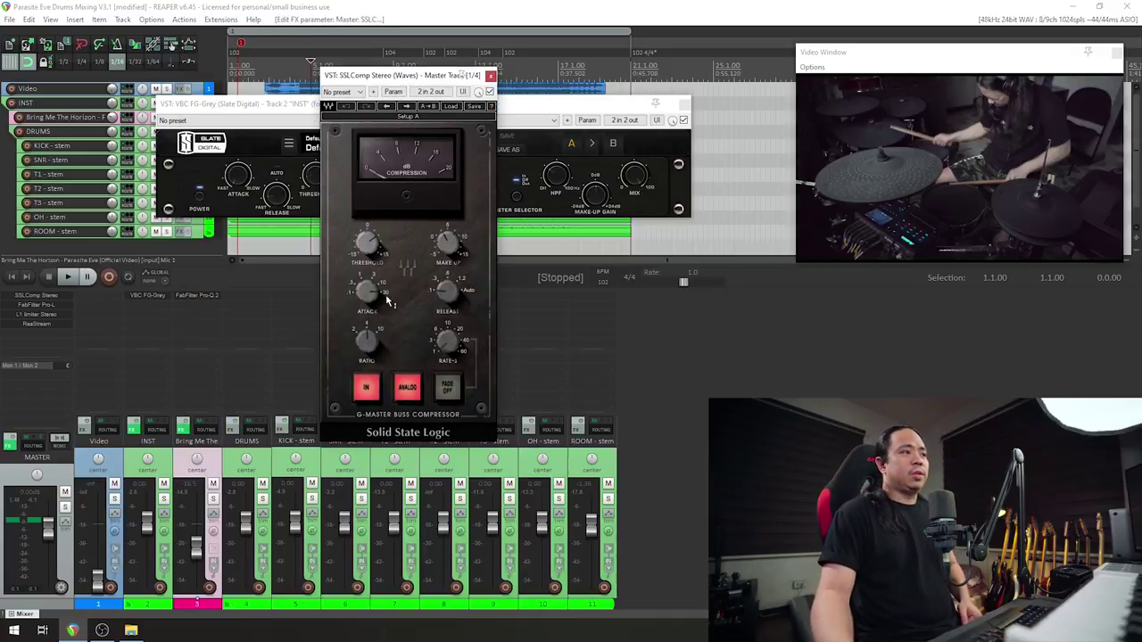
pyautogui.moveTo(367, 290)
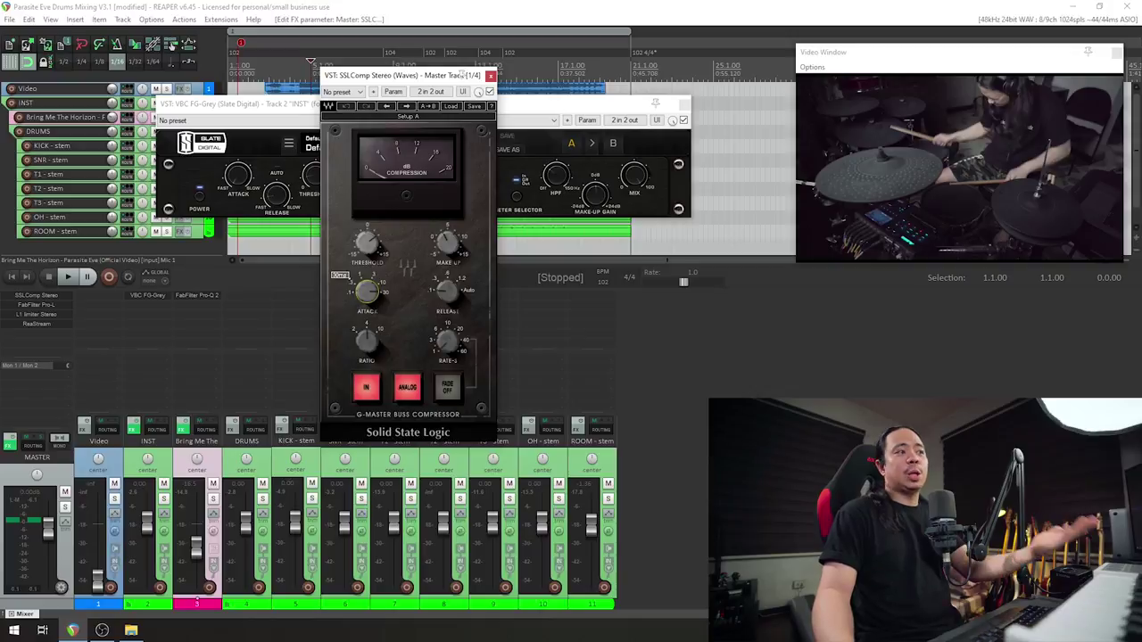
pyautogui.moveTo(448, 291)
pyautogui.moveTo(367, 340)
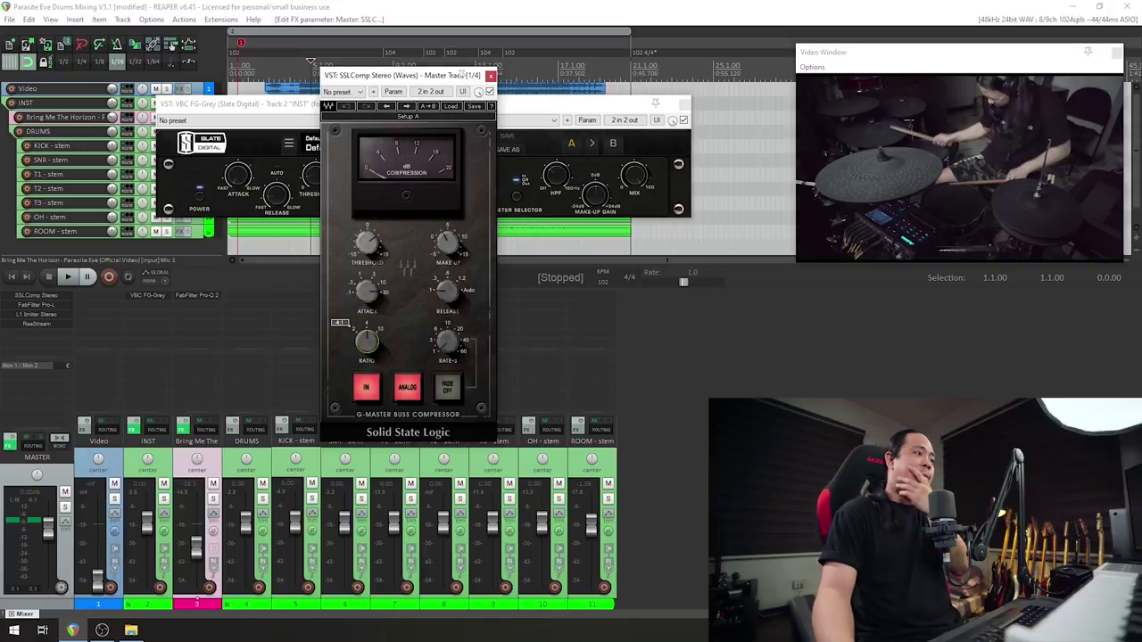
pyautogui.moveTo(383, 266)
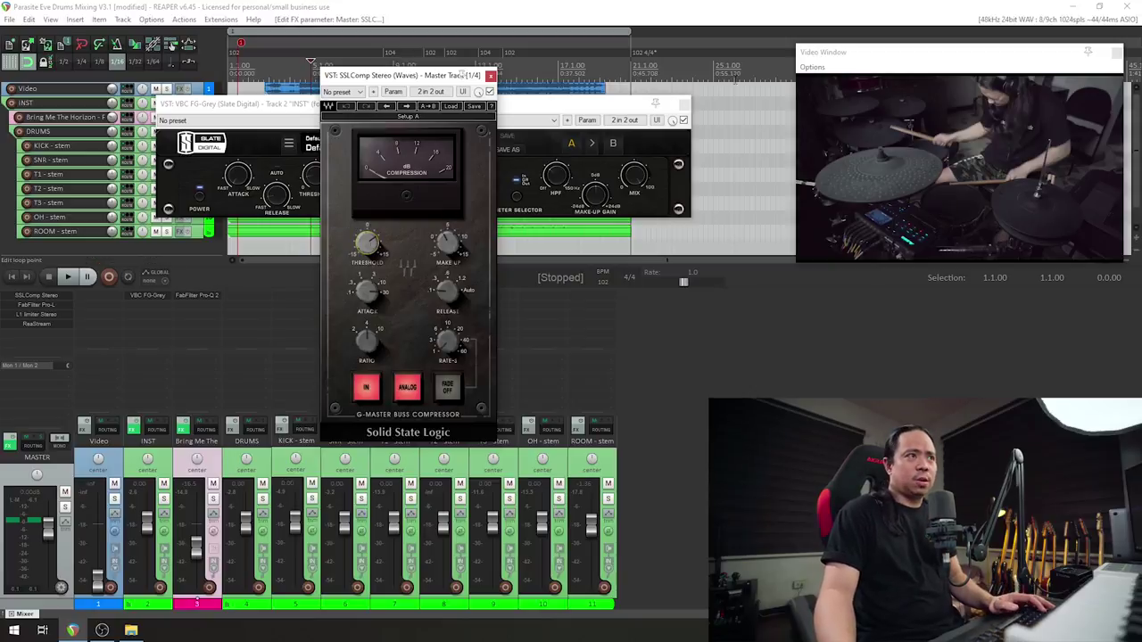
# - Close the FG-Grey compressor and play the mix from bar 5 while watching the SSLComp compression meter
pyautogui.click(681, 106)
pyautogui.press('space')
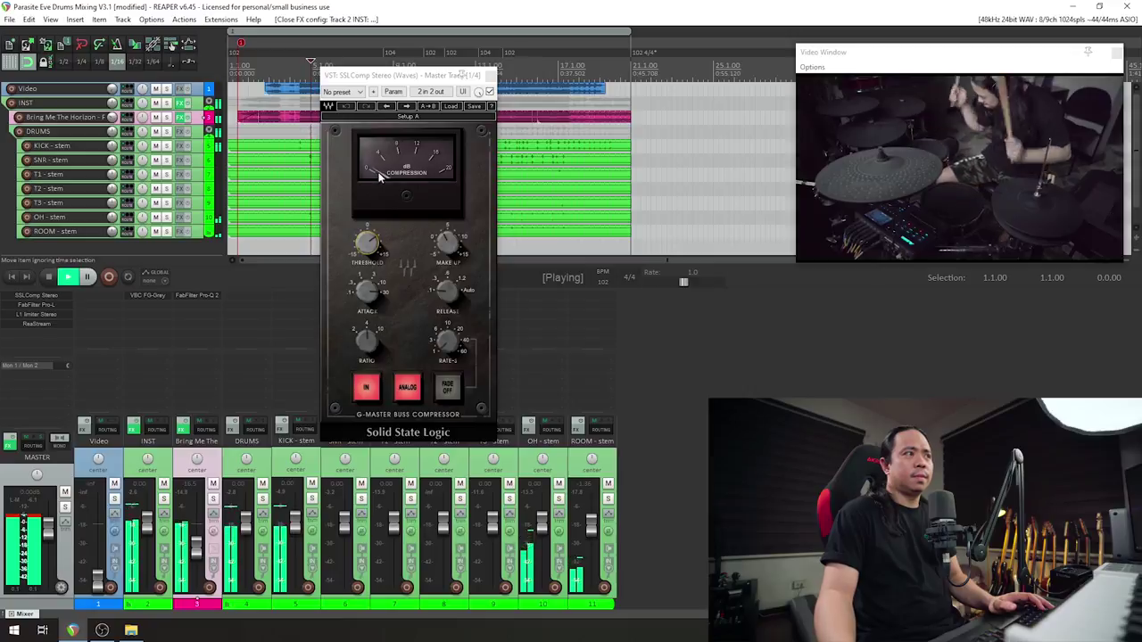
pyautogui.press('space')
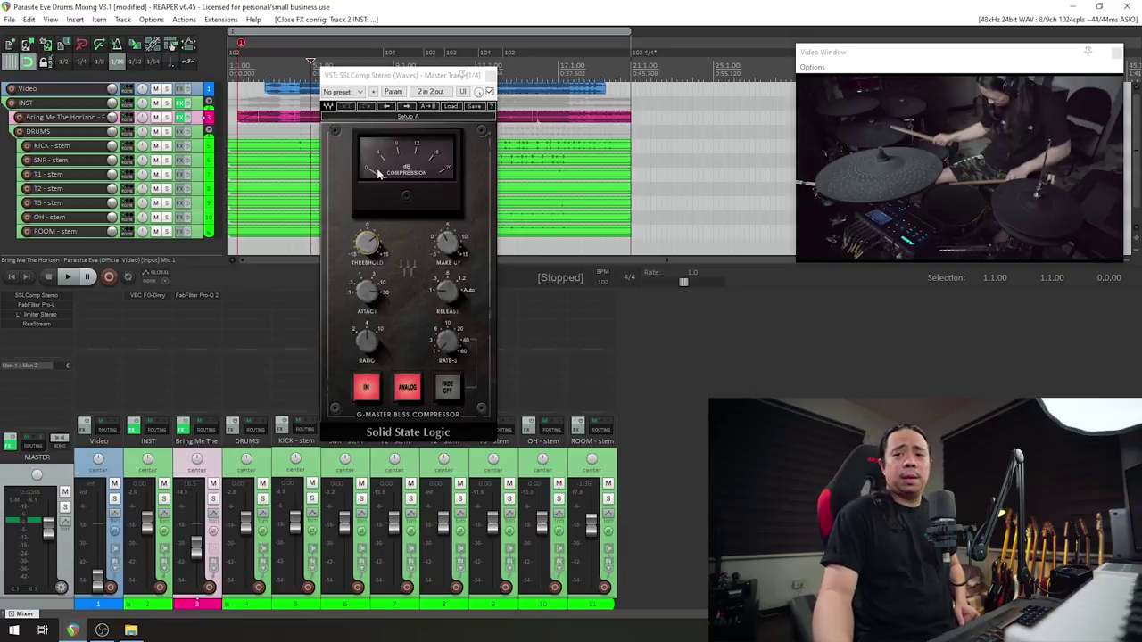
# - Open FabFilter Pro-L on the master track, close SSLComp Stereo and check the limiter's gain setting
pyautogui.click(55, 305)
pyautogui.moveTo(183, 43); pyautogui.dragTo(491, 113)
pyautogui.click(490, 75)
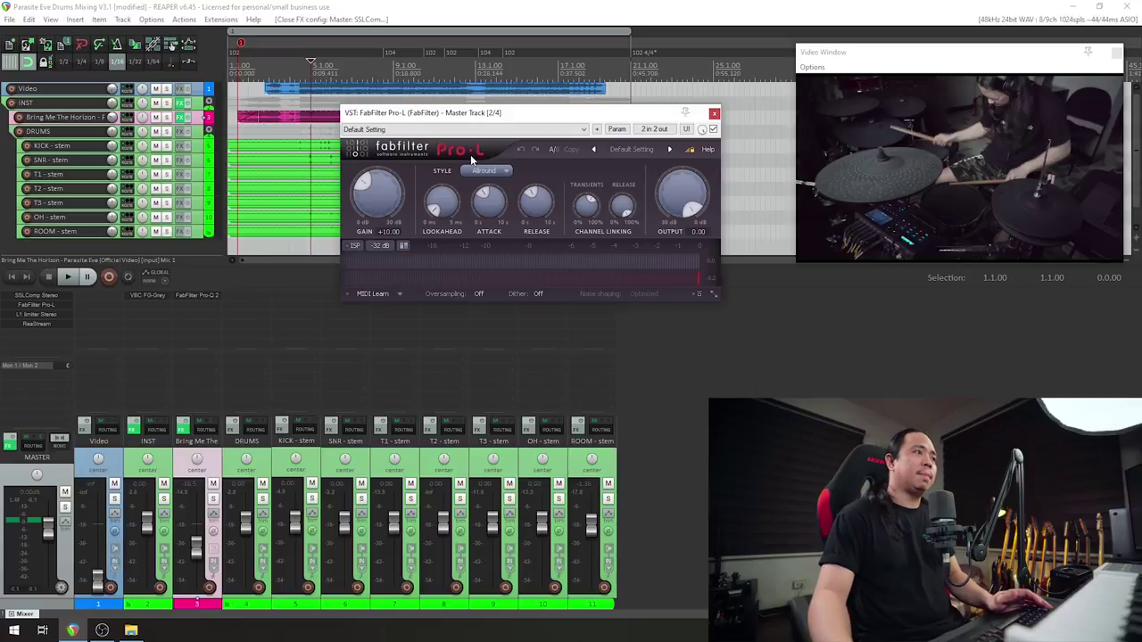
pyautogui.moveTo(400, 196)
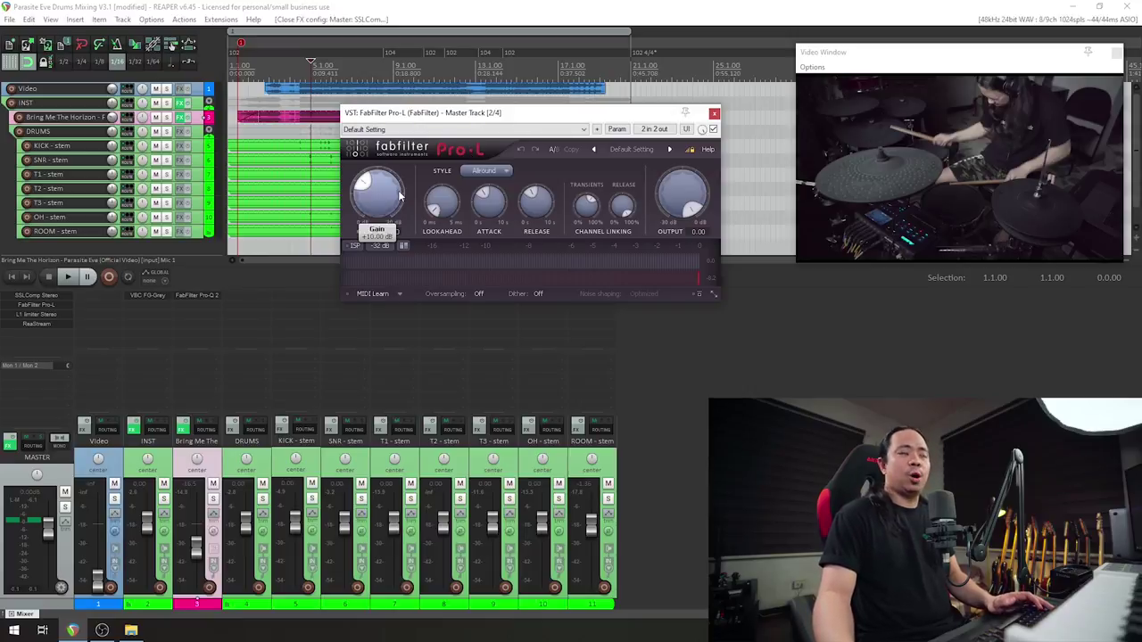
# - Compare the mix from bar 5 with the master's FabFilter Pro-L bypassed and re-enabled during playback
pyautogui.keyDown('shift'); pyautogui.click(35, 306); pyautogui.keyUp('shift')
pyautogui.press('space')
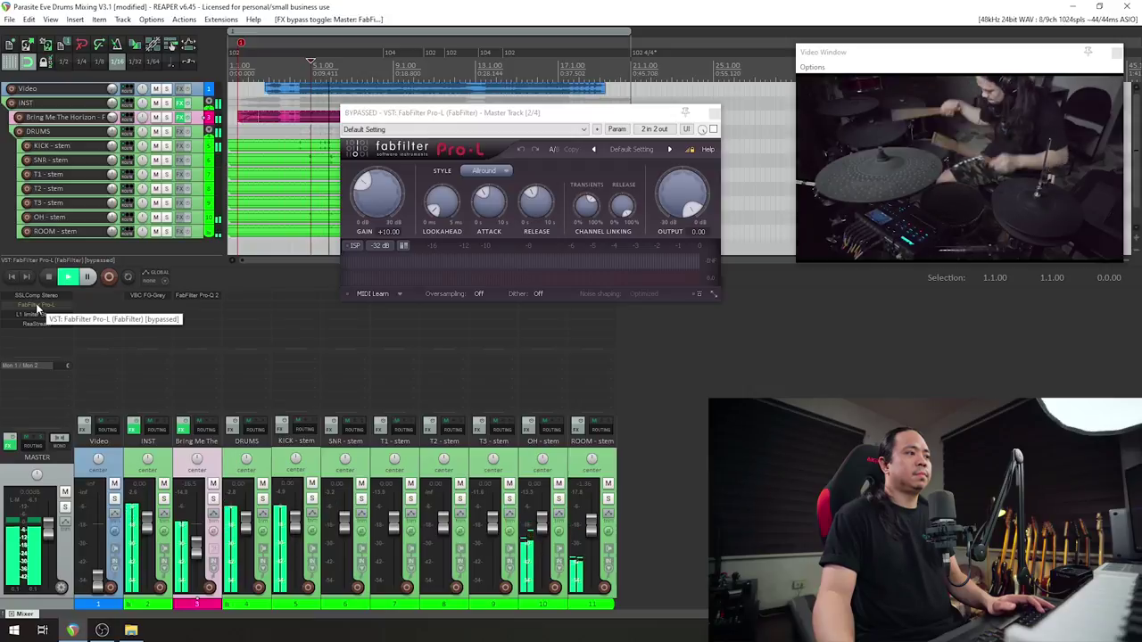
pyautogui.keyDown('shift'); pyautogui.click(35, 306); pyautogui.keyUp('shift')
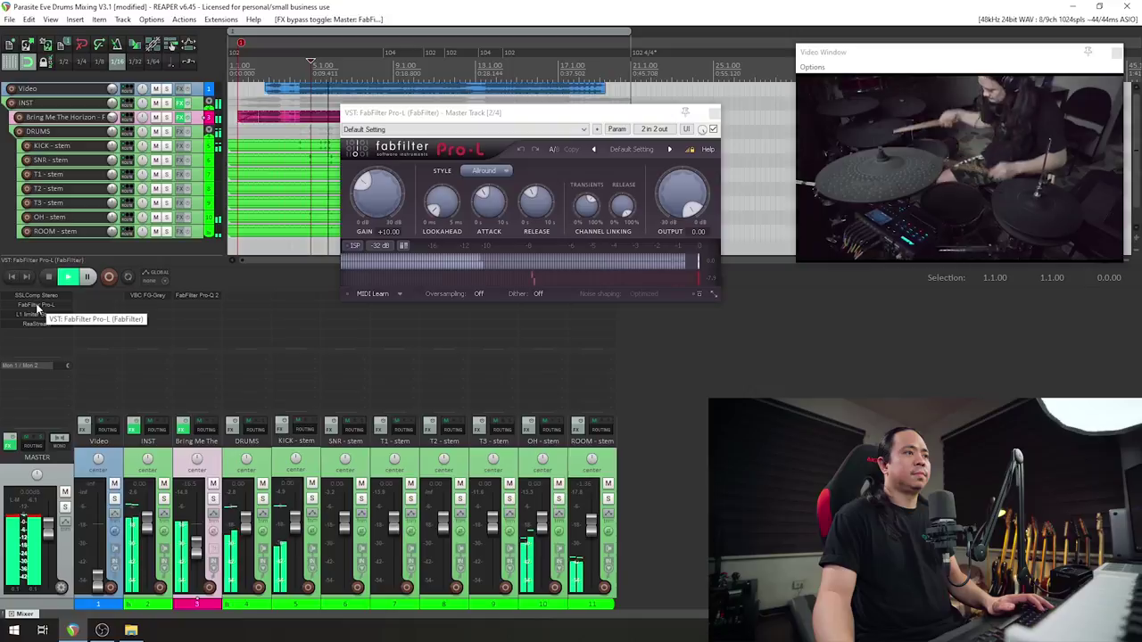
pyautogui.press('space')
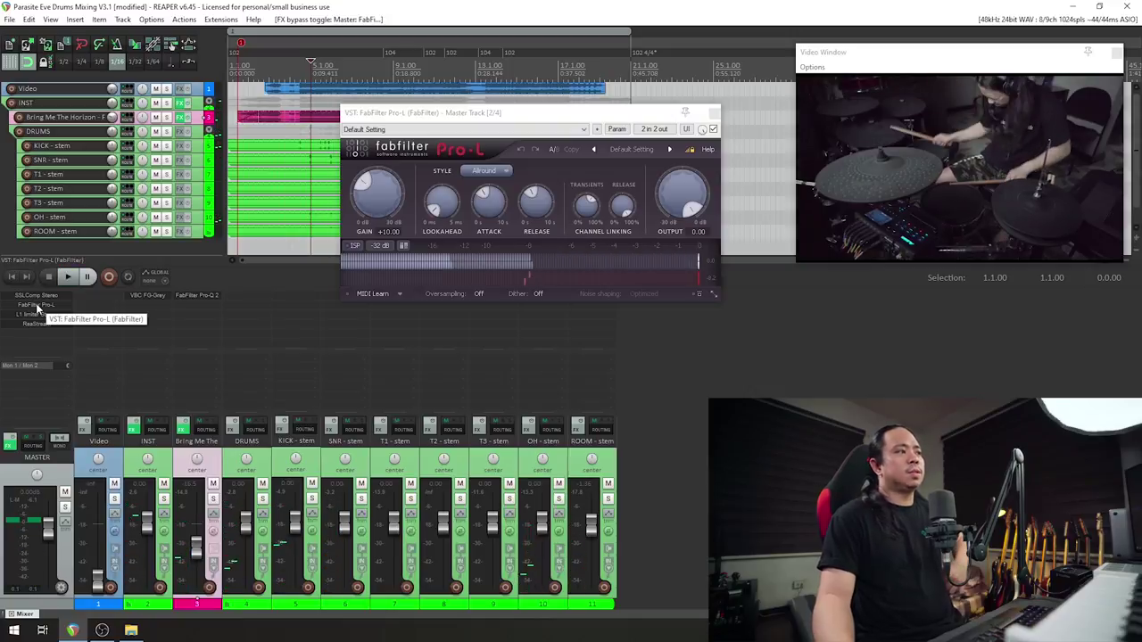
# - Open the L1 limiter Stereo on the master track, review its threshold and ceiling, and close both limiter windows
pyautogui.click(36, 314)
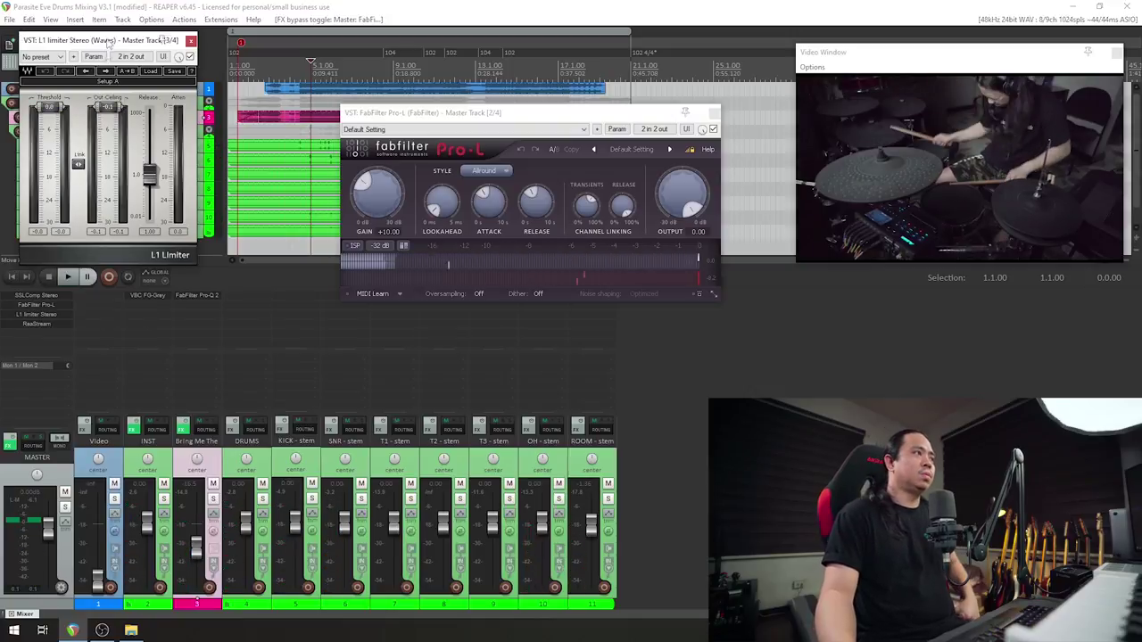
pyautogui.moveTo(106, 42); pyautogui.dragTo(451, 145)
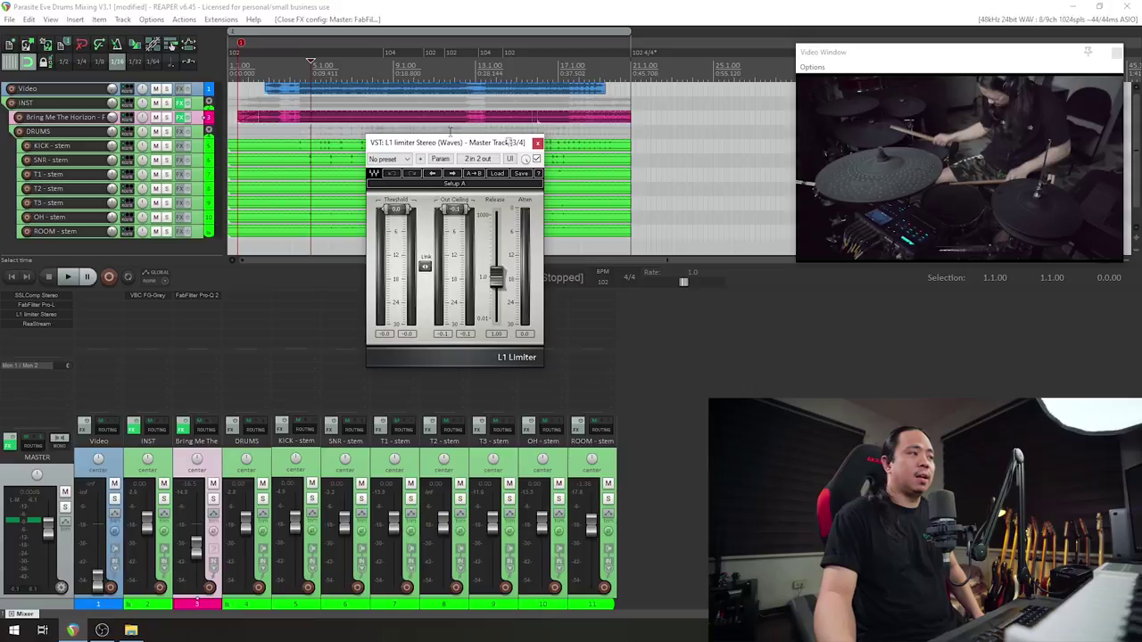
pyautogui.click(537, 143)
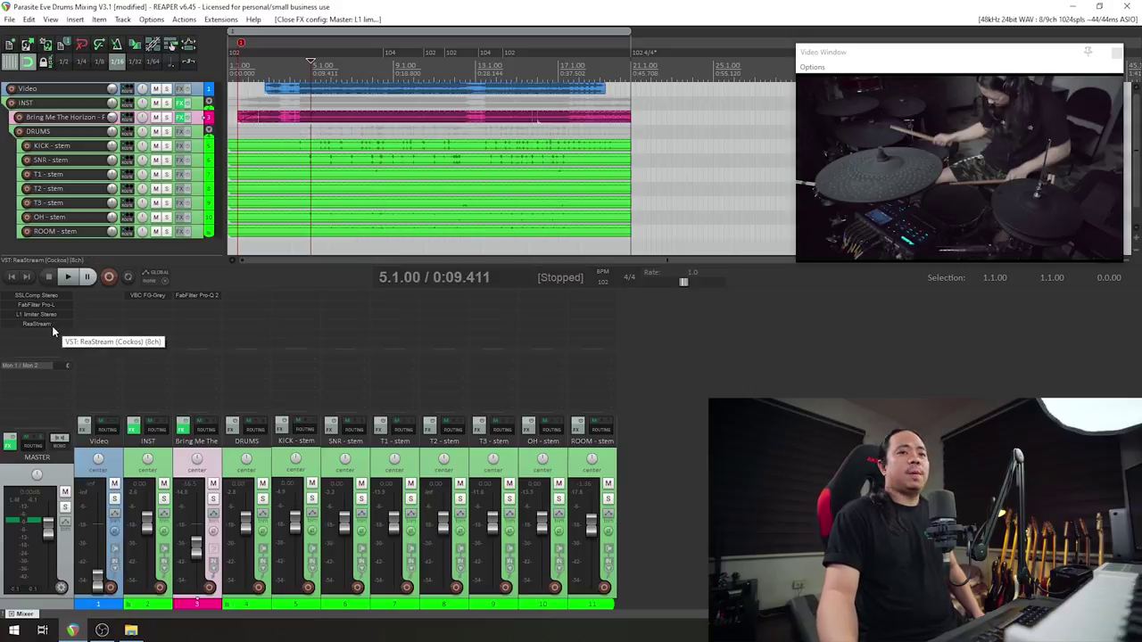